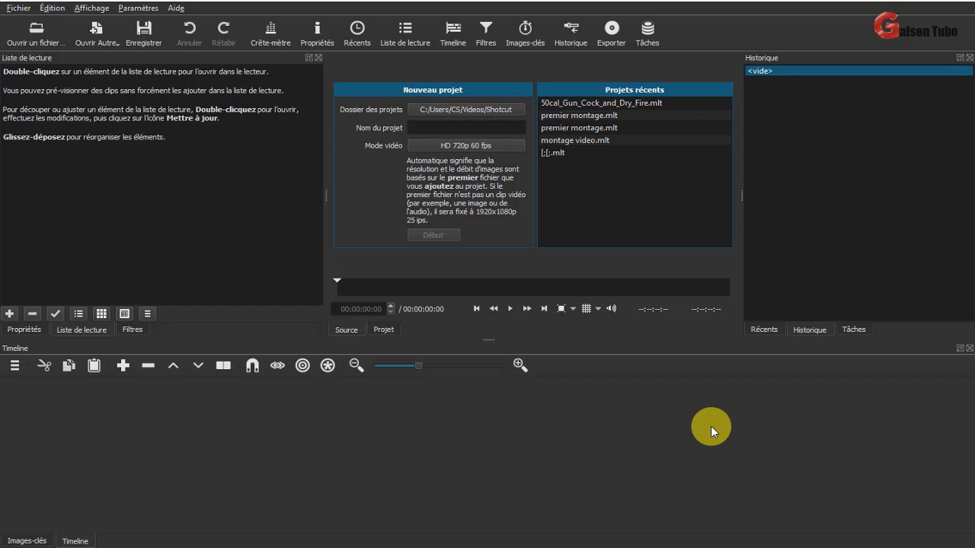
Step: Create a new project named "transition" with the HD 720p 60 fps video mode
{"action": "left_click", "coordinate": [501, 127]}
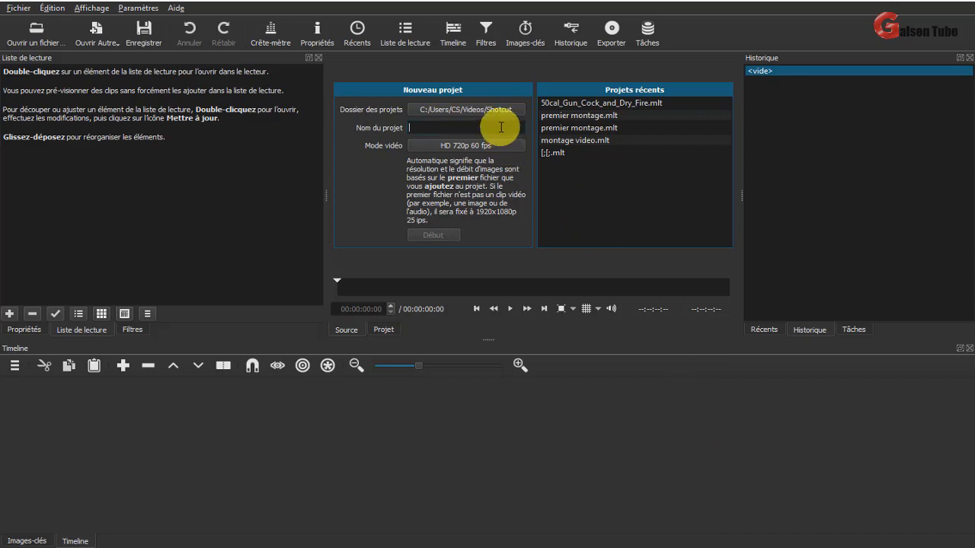
{"action": "type", "text": "transition"}
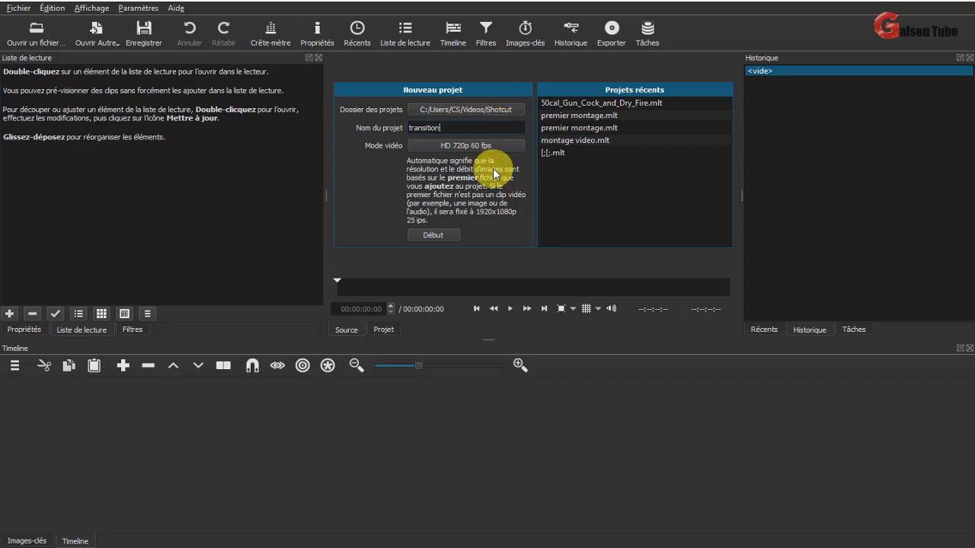
{"action": "left_click", "coordinate": [433, 235]}
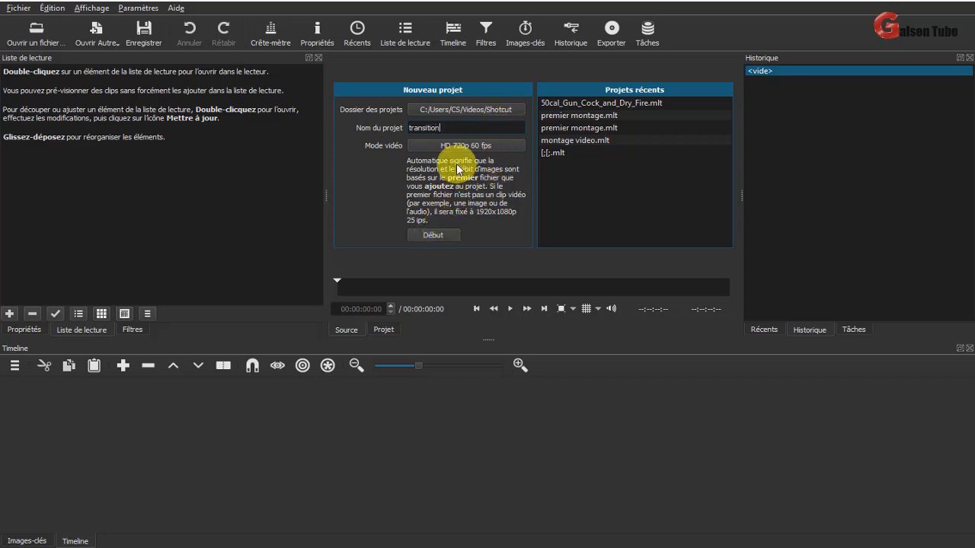
{"action": "left_click", "coordinate": [431, 236]}
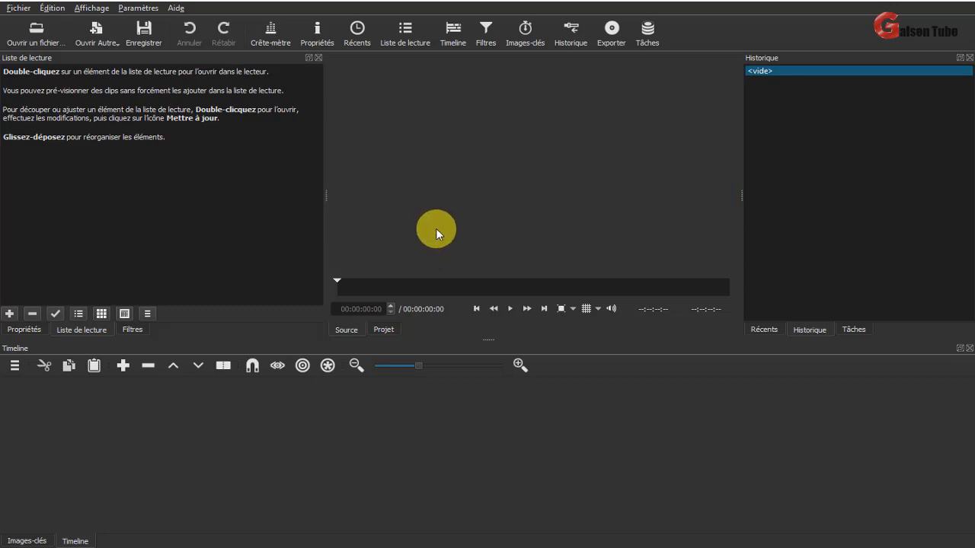
Step: Import the Beach - 3998 and Ocean - 43404 videos from the Shotcut folder into the playlist
{"action": "left_click", "coordinate": [39, 40]}
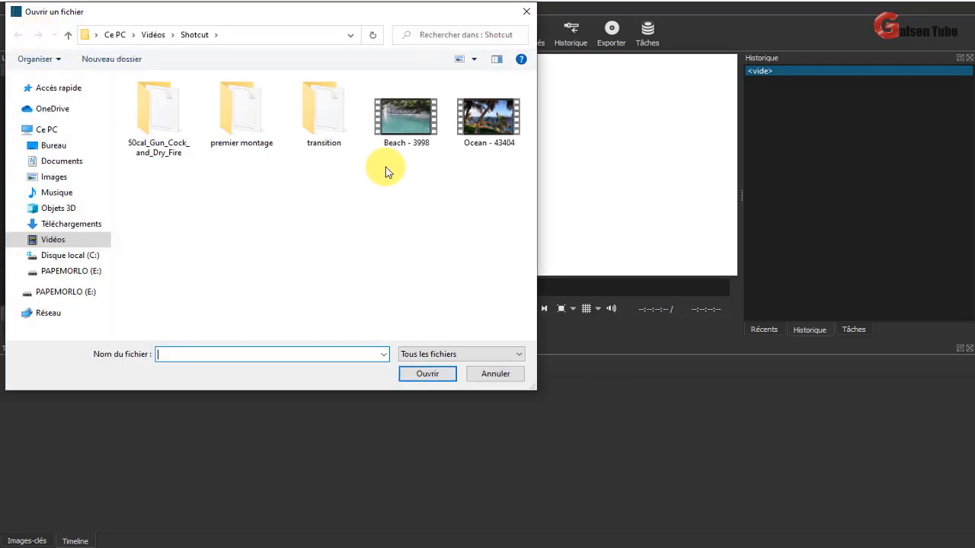
{"action": "left_click_drag", "start_coordinate": [386, 165], "coordinate": [483, 116]}
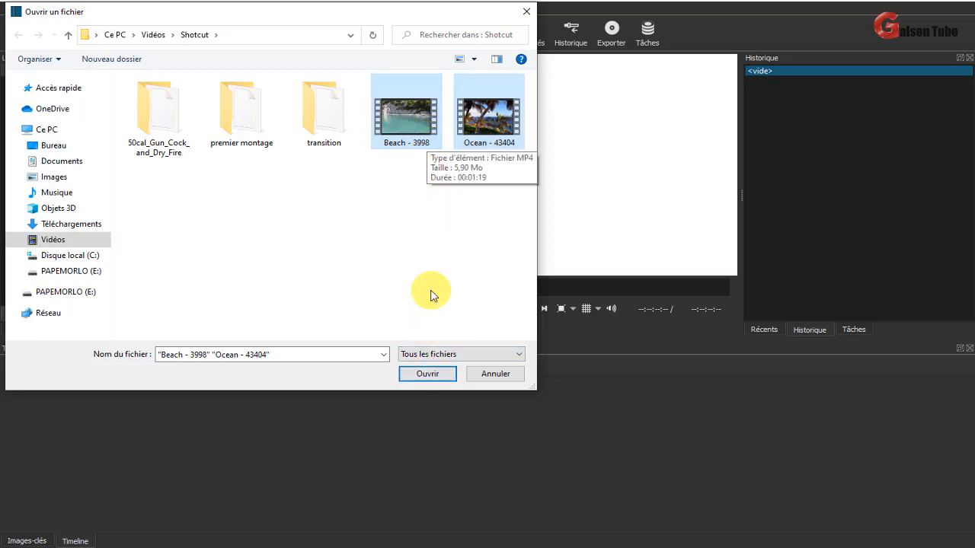
{"action": "left_click", "coordinate": [430, 373]}
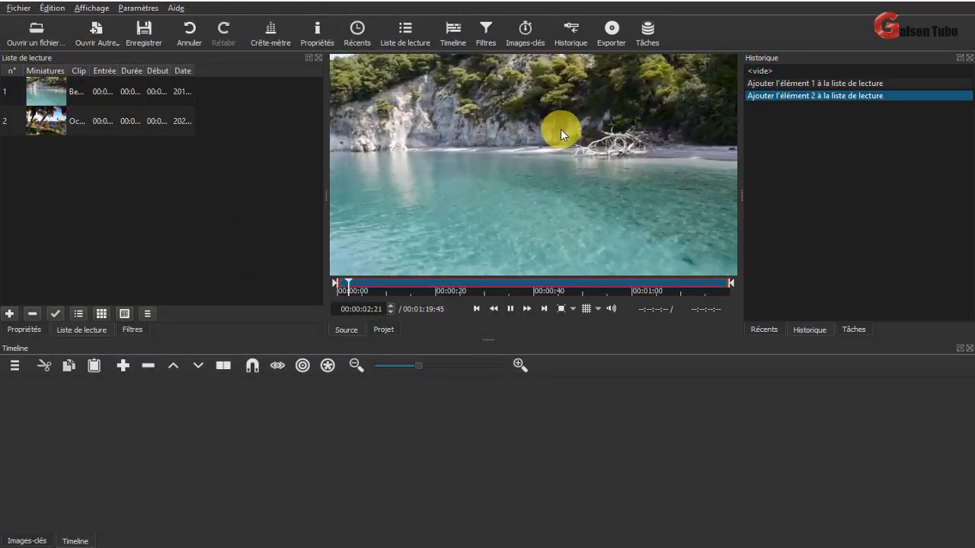
Step: Place the Ocean - 43404 clip from the playlist at the start of a new video track in the timeline
{"action": "left_click", "coordinate": [55, 122]}
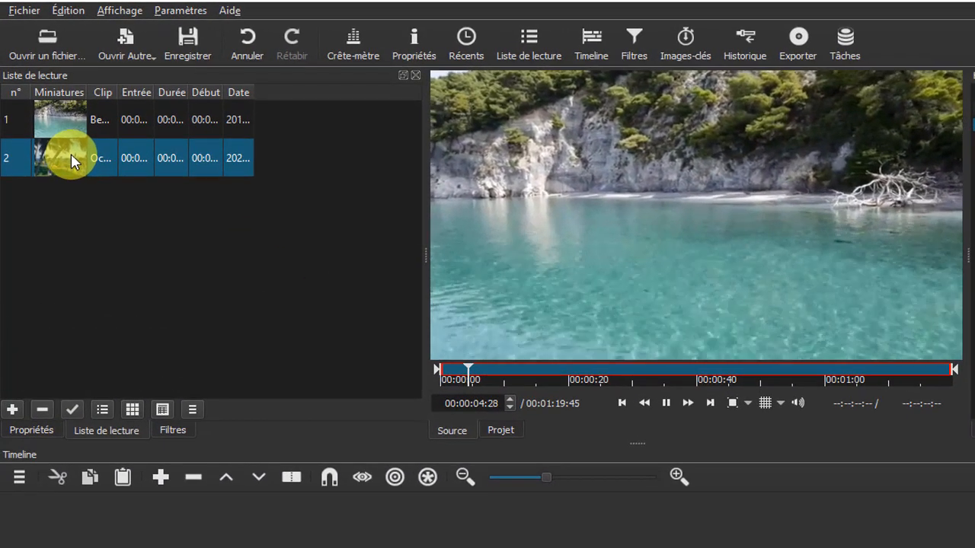
{"action": "left_click", "coordinate": [100, 192]}
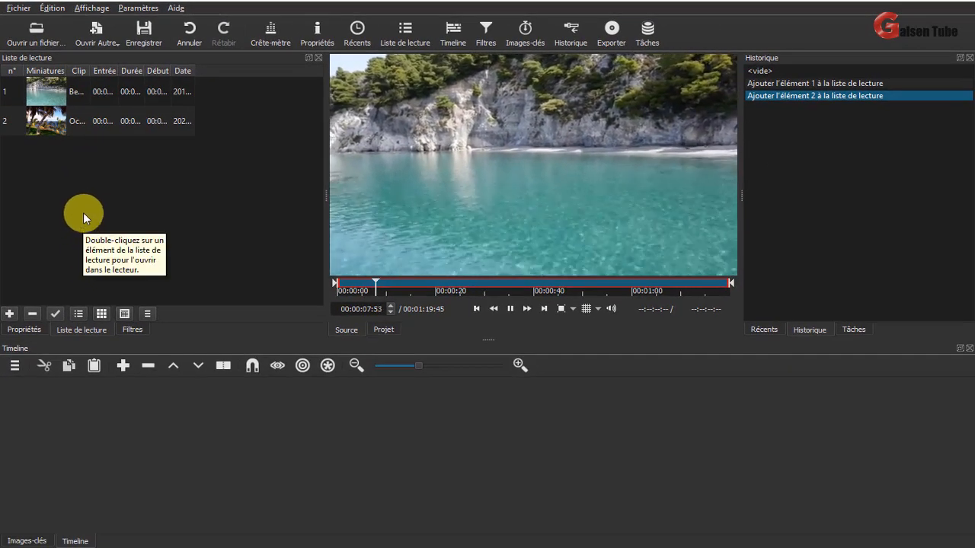
{"action": "left_click", "coordinate": [47, 118]}
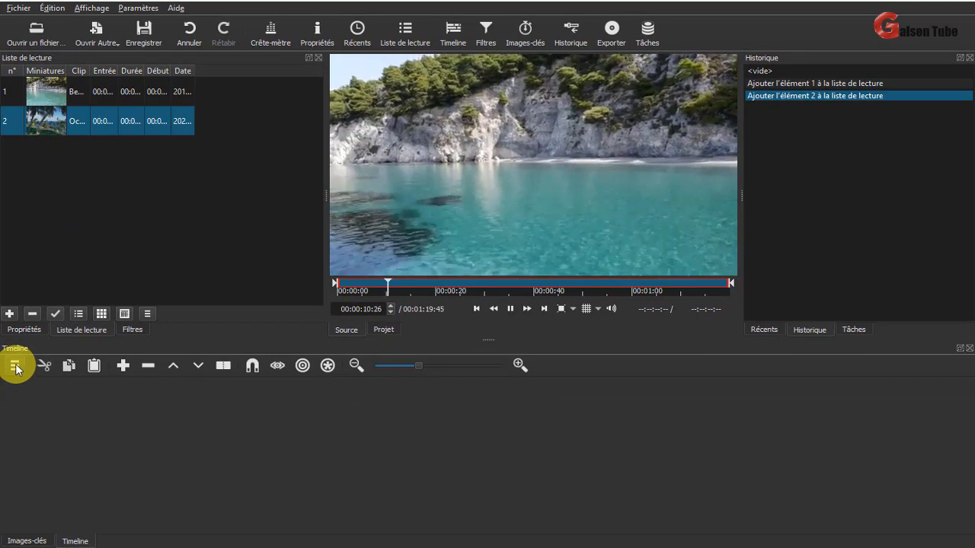
{"action": "left_click_drag", "start_coordinate": [36, 134], "coordinate": [110, 414]}
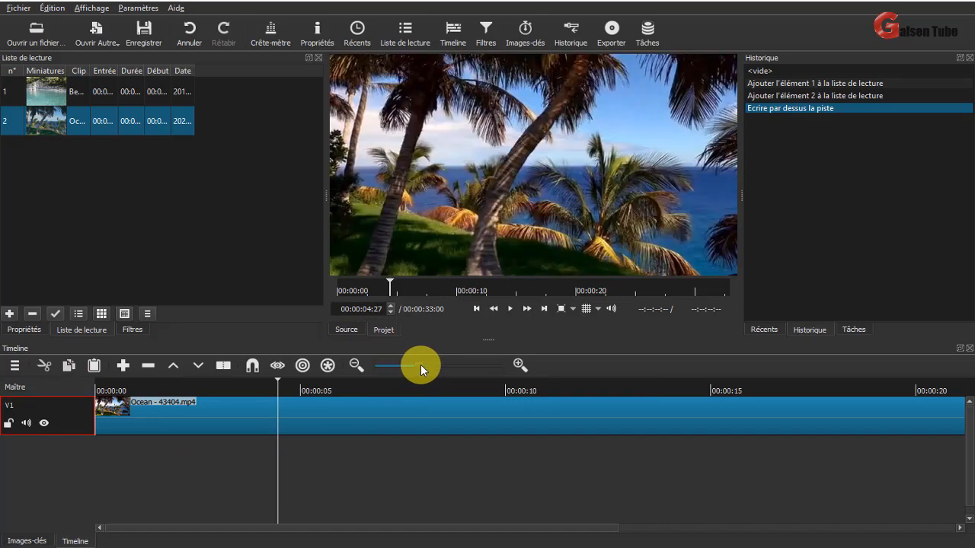
Step: Add the Beach - 3998 clip to track V1 and move it directly against the end of the Ocean clip
{"action": "left_click_drag", "start_coordinate": [421, 364], "coordinate": [417, 367]}
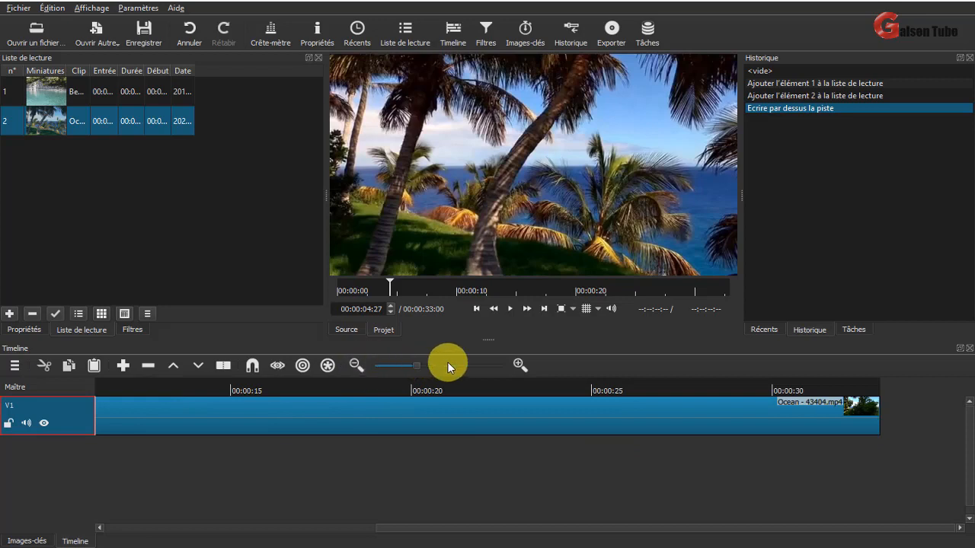
{"action": "left_click", "coordinate": [518, 363]}
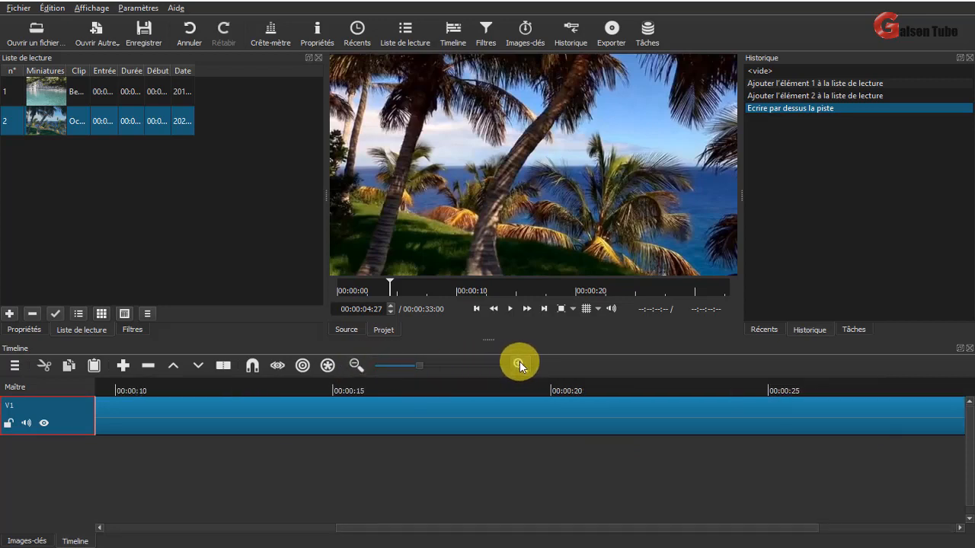
{"action": "left_click", "coordinate": [355, 364]}
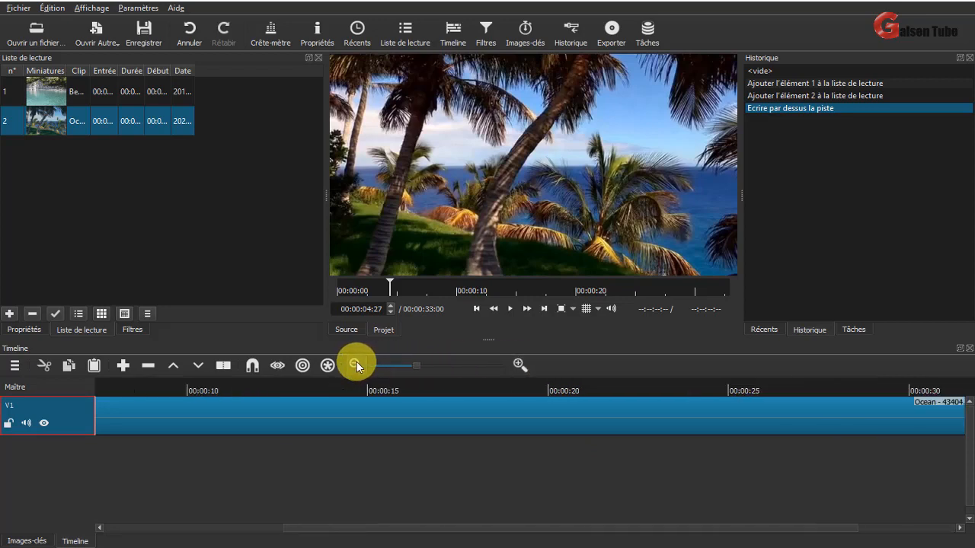
{"action": "left_click", "coordinate": [407, 364]}
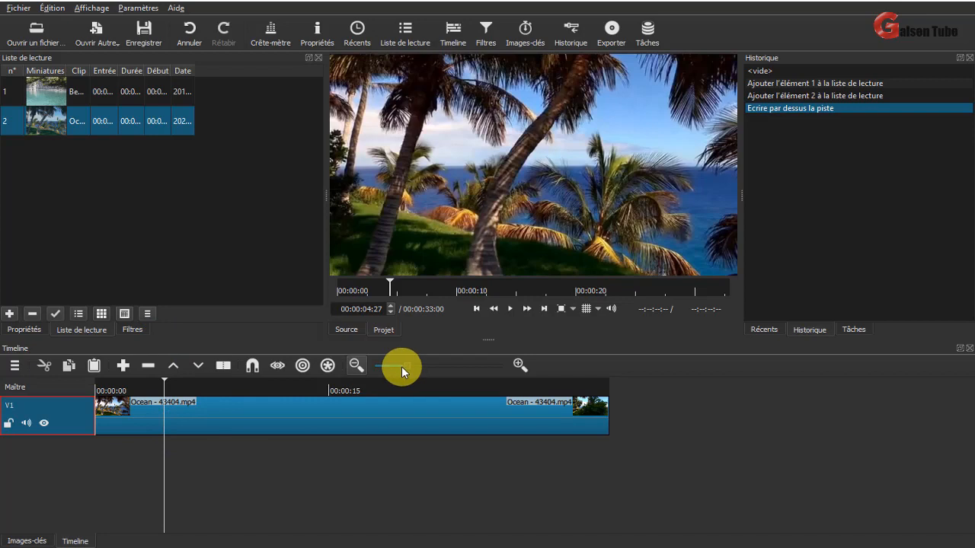
{"action": "left_click_drag", "start_coordinate": [401, 366], "coordinate": [392, 365]}
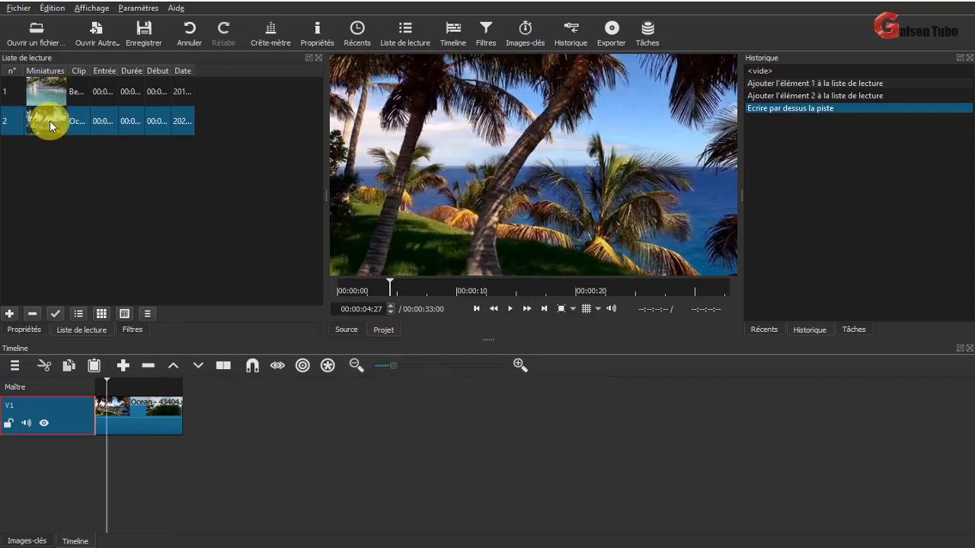
{"action": "left_click", "coordinate": [47, 93]}
{"action": "left_click_drag", "start_coordinate": [288, 437], "coordinate": [248, 414]}
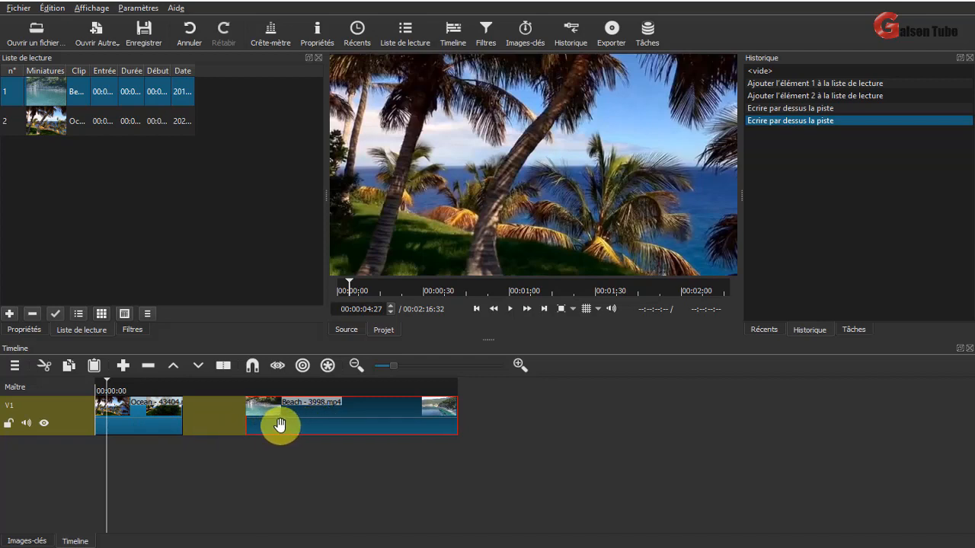
{"action": "left_click_drag", "start_coordinate": [289, 419], "coordinate": [233, 424]}
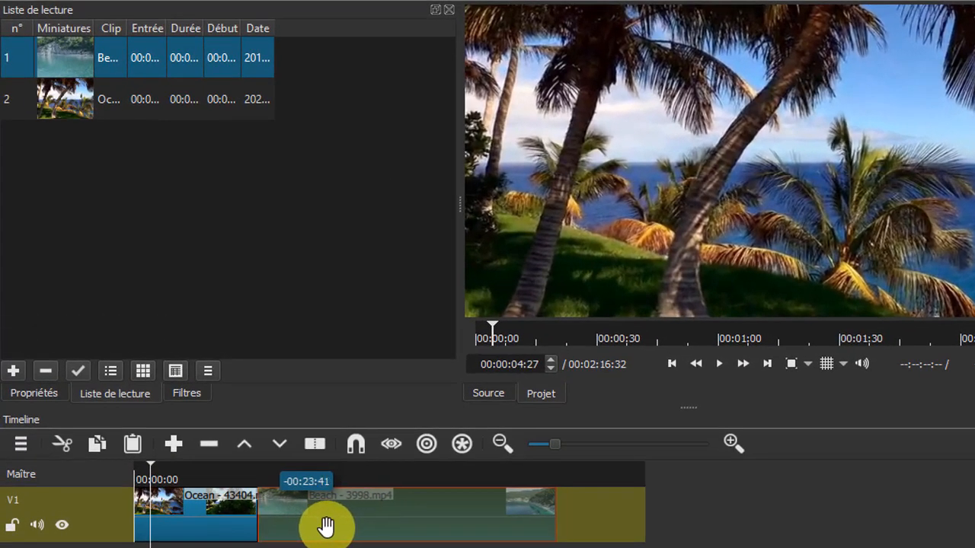
{"action": "left_click_drag", "start_coordinate": [326, 525], "coordinate": [326, 526]}
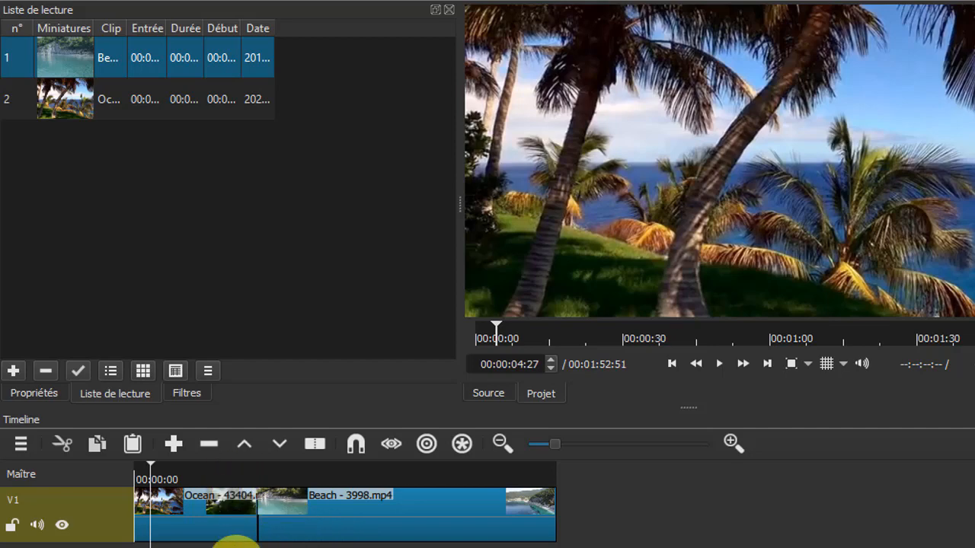
Step: Play and scrub across the cut between the Ocean and Beach clips to check how one changes into the other
{"action": "left_click", "coordinate": [236, 542]}
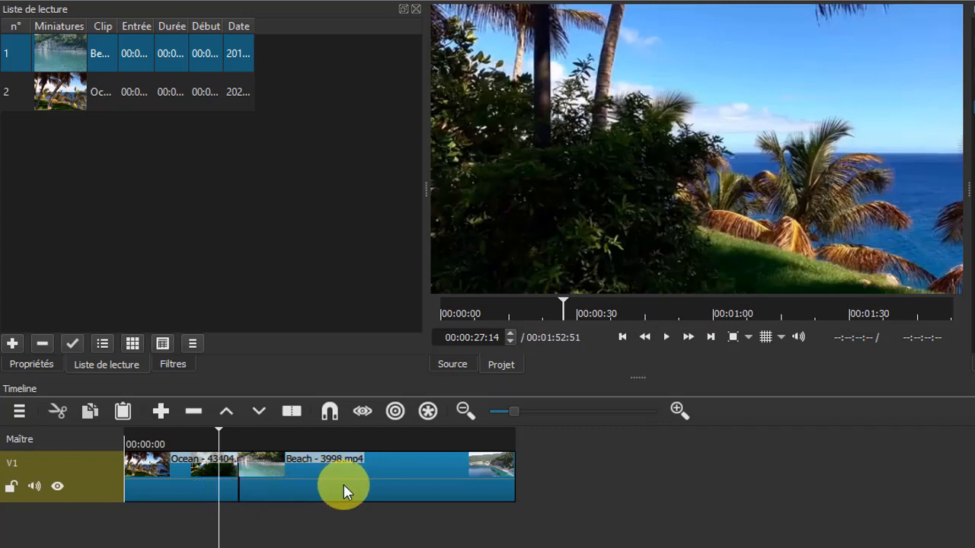
{"action": "mouse_move", "coordinate": [327, 485]}
{"action": "left_mouse_down"}
{"action": "mouse_move", "coordinate": [341, 485]}
{"action": "mouse_move", "coordinate": [331, 491]}
{"action": "left_mouse_up"}
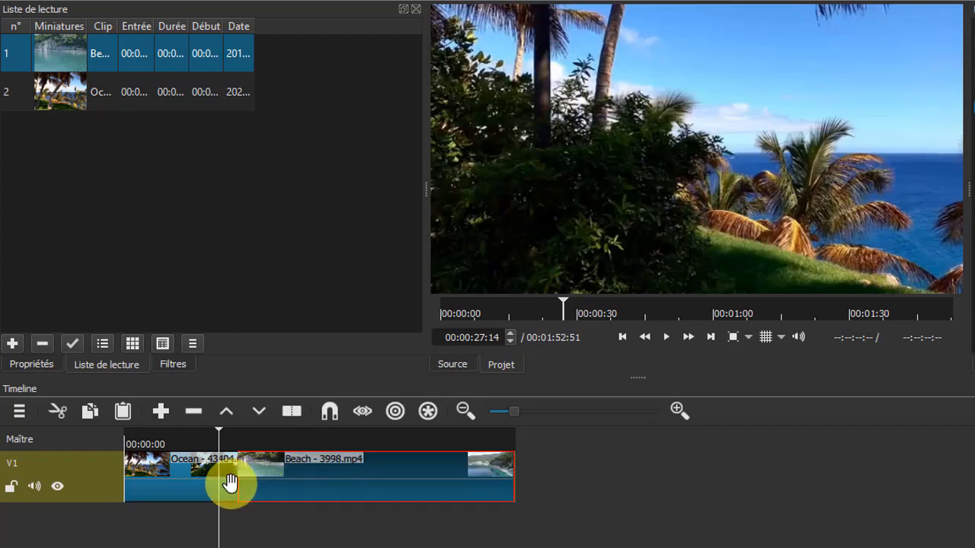
{"action": "left_click", "coordinate": [667, 336]}
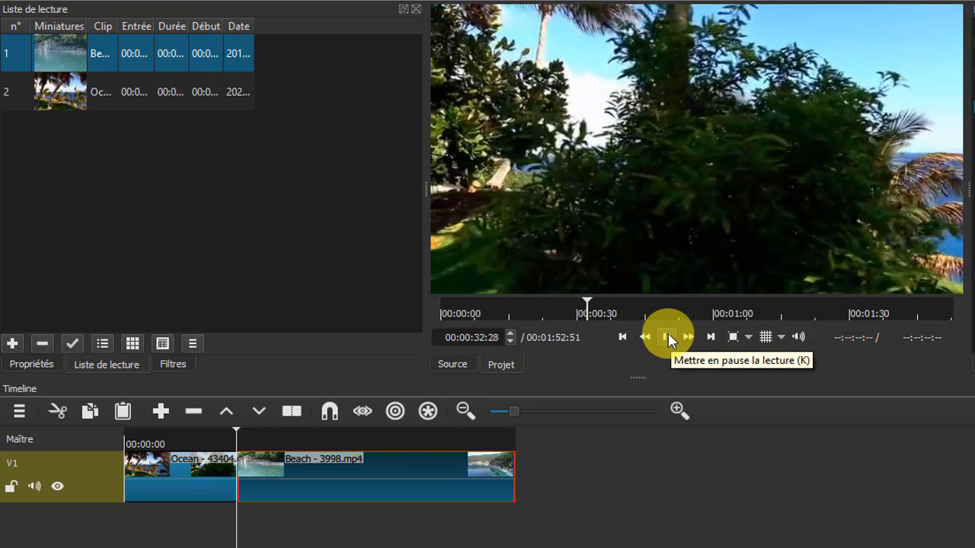
{"action": "left_click", "coordinate": [668, 336]}
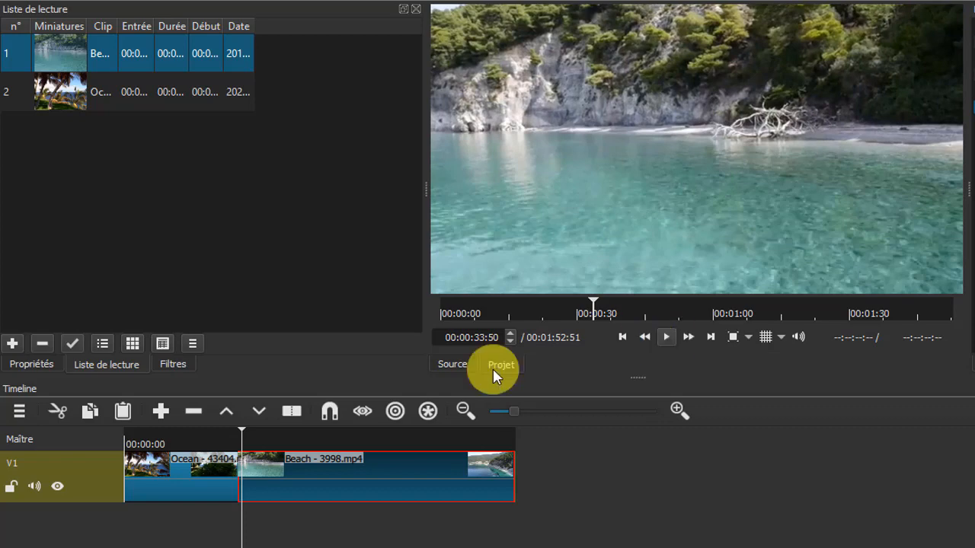
{"action": "left_click", "coordinate": [235, 432]}
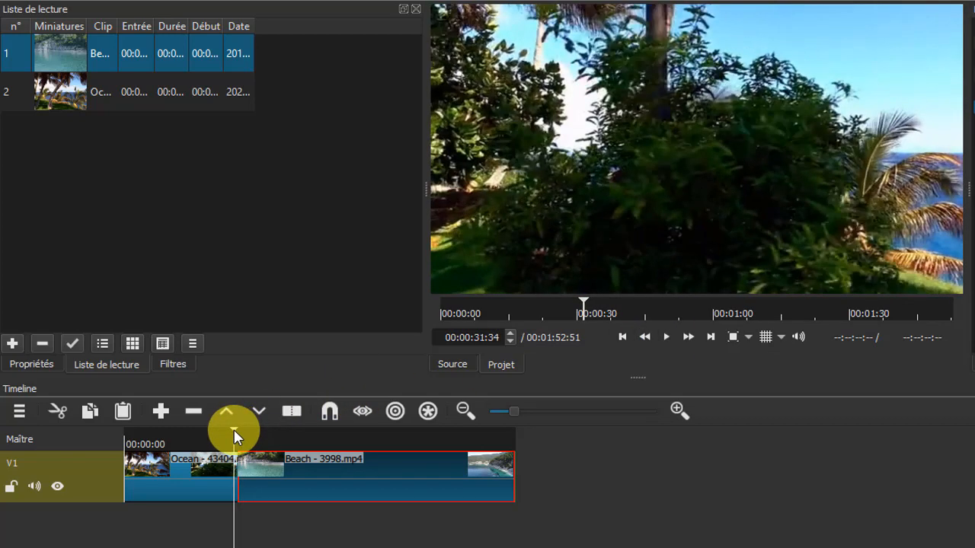
{"action": "left_click_drag", "start_coordinate": [235, 434], "coordinate": [240, 437]}
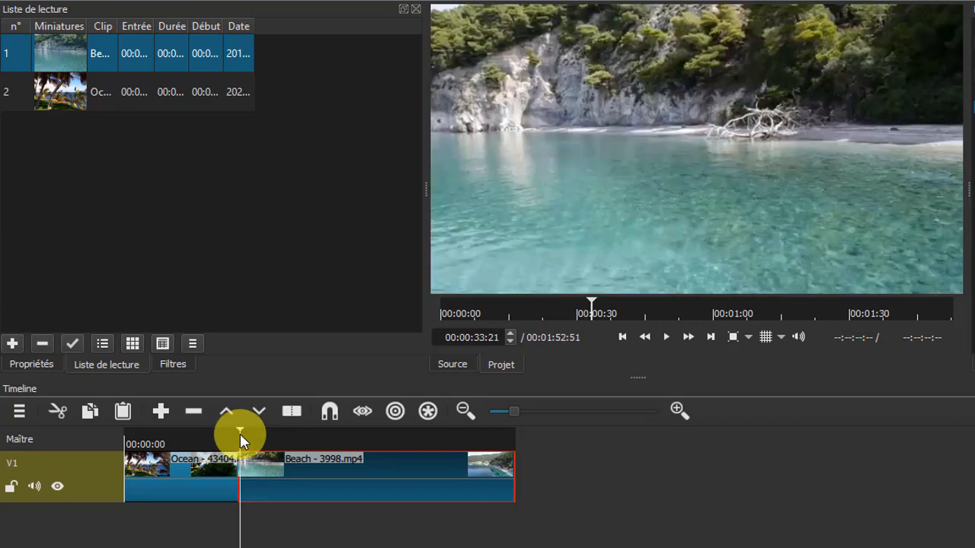
{"action": "left_click_drag", "start_coordinate": [240, 436], "coordinate": [242, 437]}
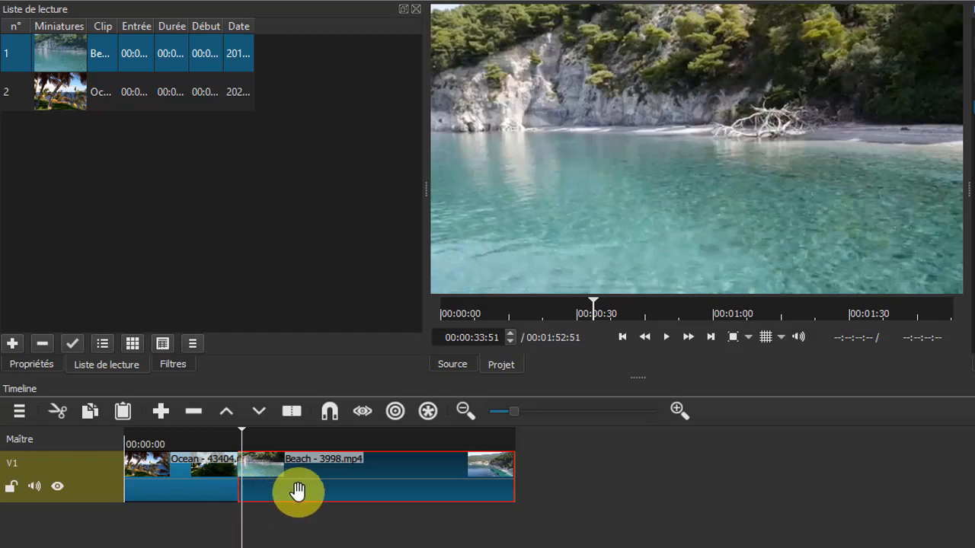
Step: Create a transition on V1 by overlapping the start of the Beach clip with the end of the Ocean clip, and select it
{"action": "left_click_drag", "start_coordinate": [312, 485], "coordinate": [369, 484]}
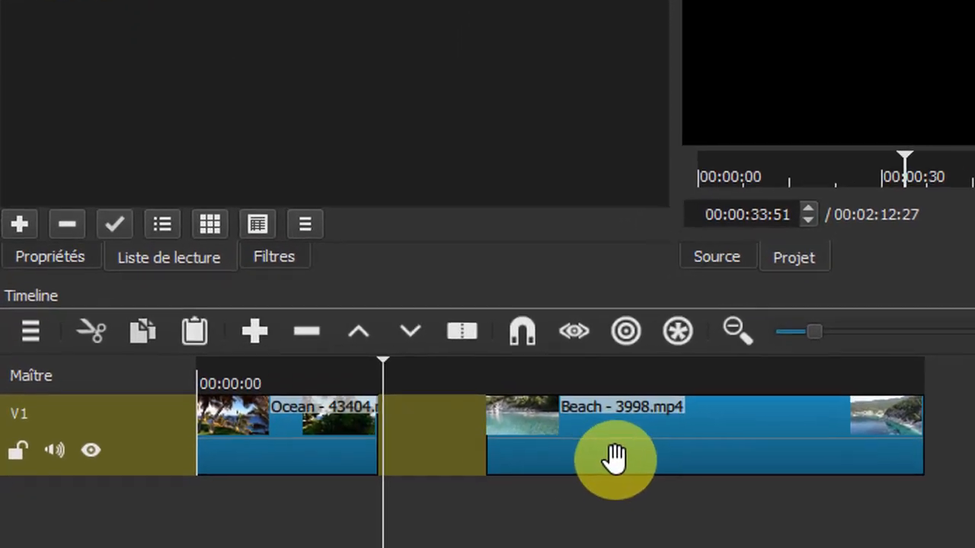
{"action": "left_click_drag", "start_coordinate": [539, 470], "coordinate": [432, 472]}
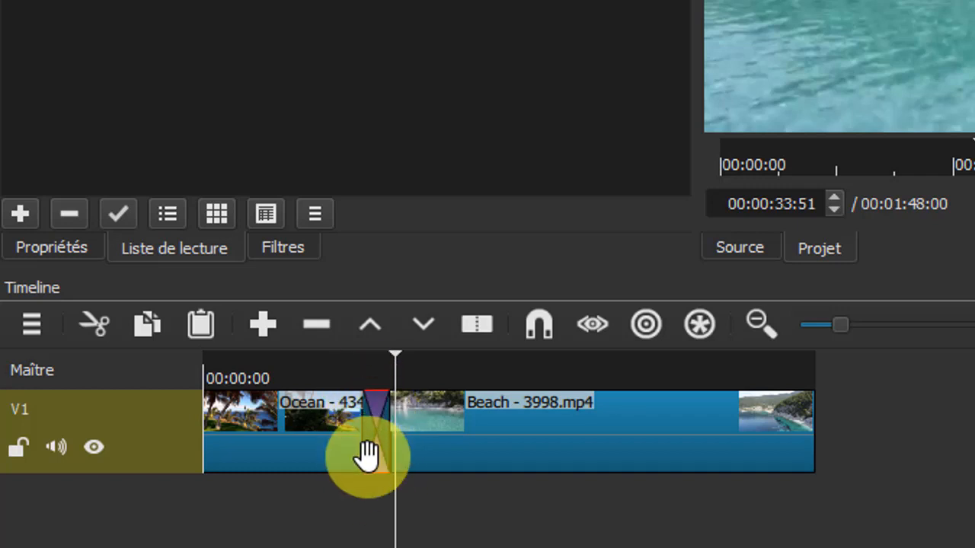
{"action": "left_click", "coordinate": [367, 453]}
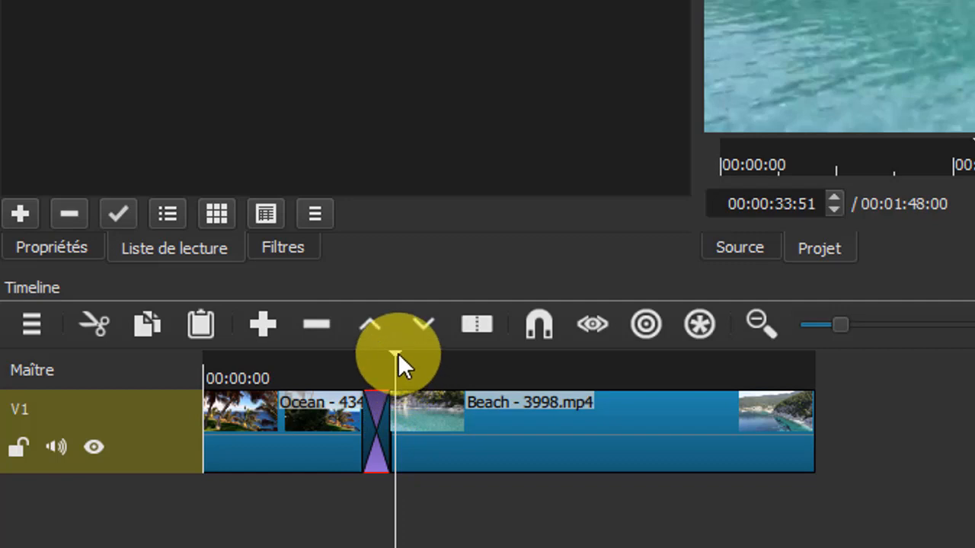
Step: Preview the transition from just before it, in playback and by scrubbing, to examine the blend between the clips
{"action": "left_click_drag", "start_coordinate": [394, 352], "coordinate": [357, 353]}
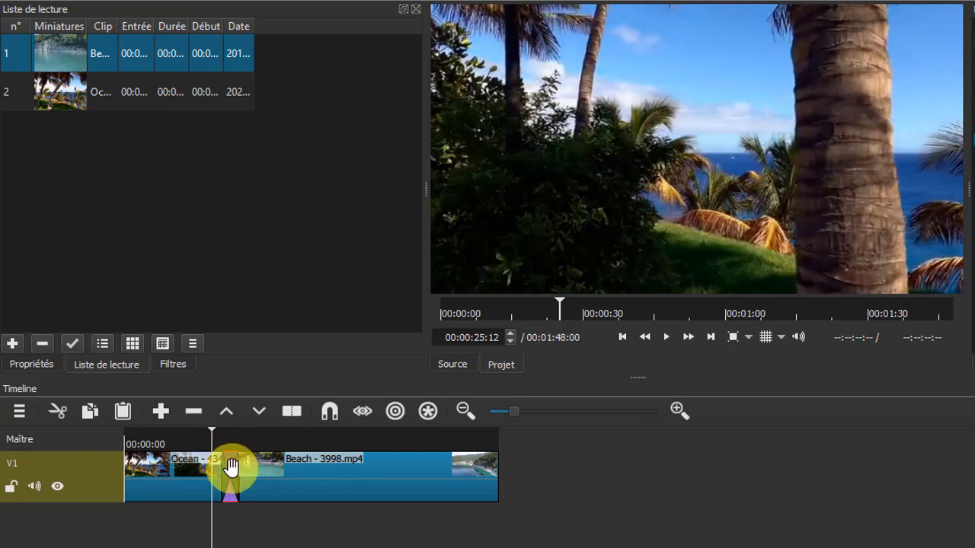
{"action": "left_click", "coordinate": [667, 337]}
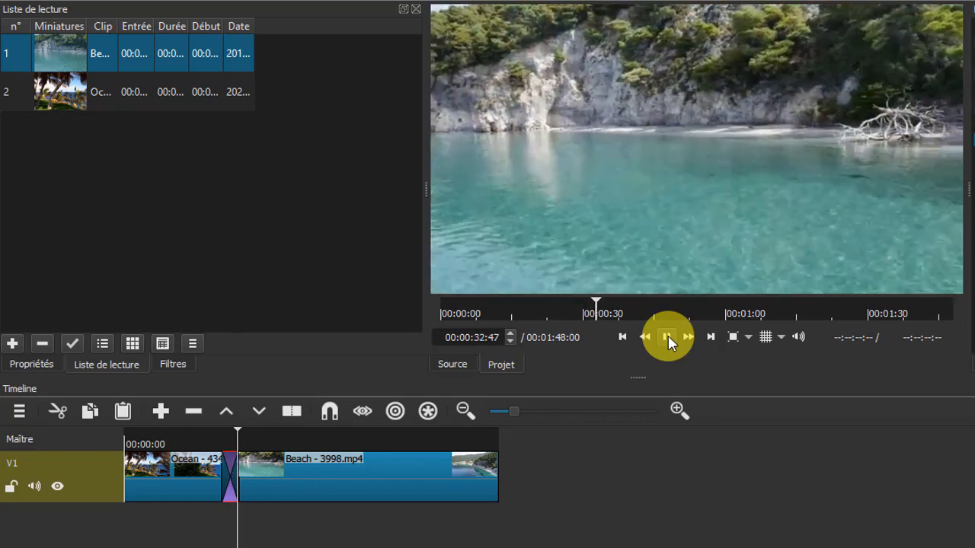
{"action": "left_click", "coordinate": [667, 339]}
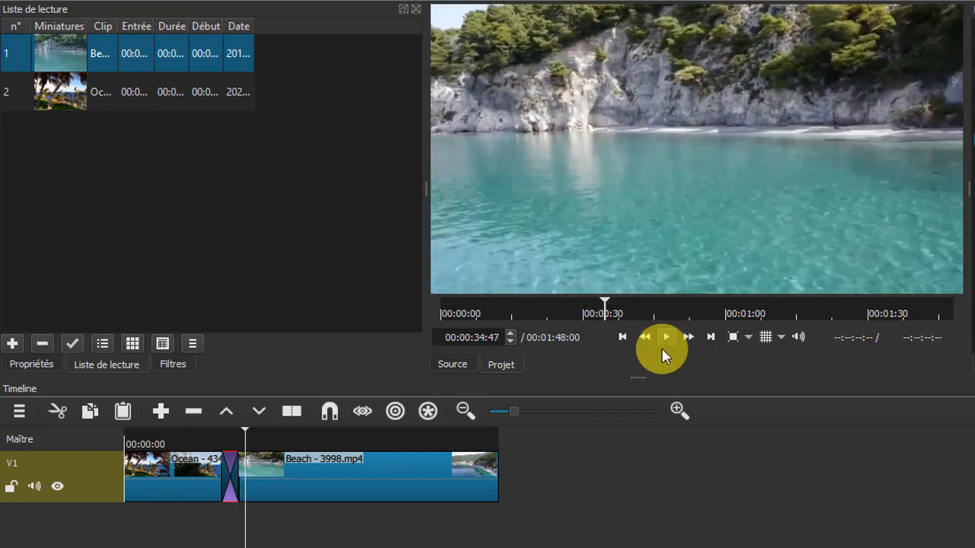
{"action": "left_click_drag", "start_coordinate": [245, 430], "coordinate": [211, 433]}
{"action": "left_click", "coordinate": [210, 431]}
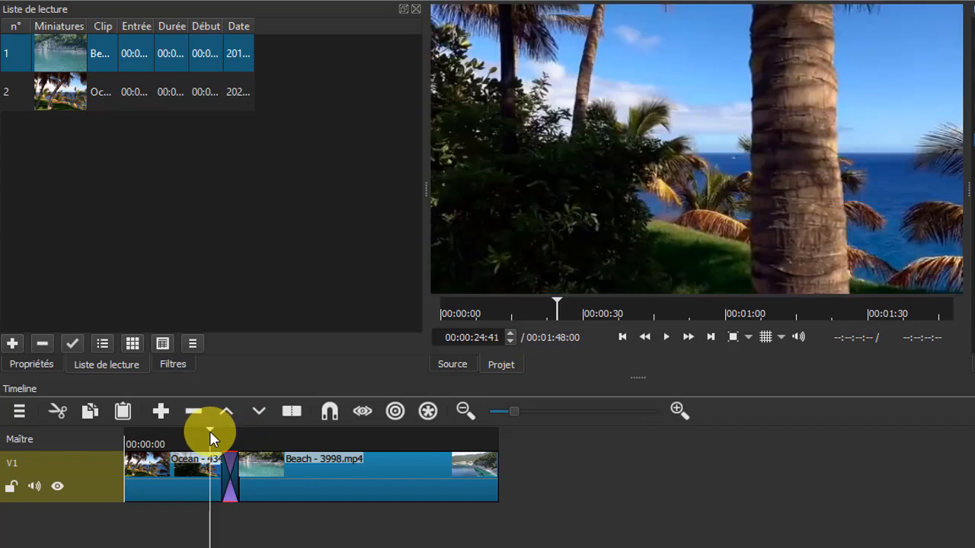
{"action": "left_click_drag", "start_coordinate": [209, 431], "coordinate": [225, 432]}
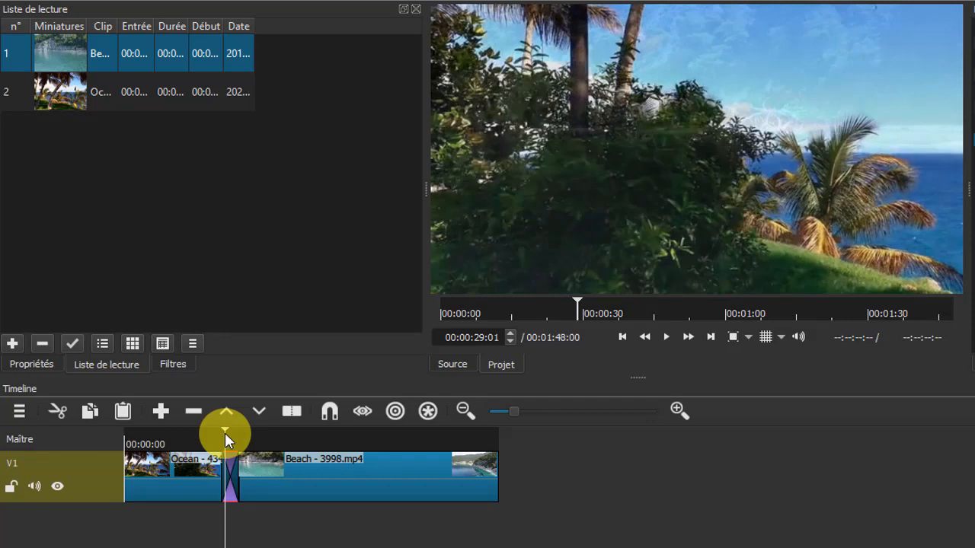
{"action": "left_click_drag", "start_coordinate": [225, 432], "coordinate": [230, 438]}
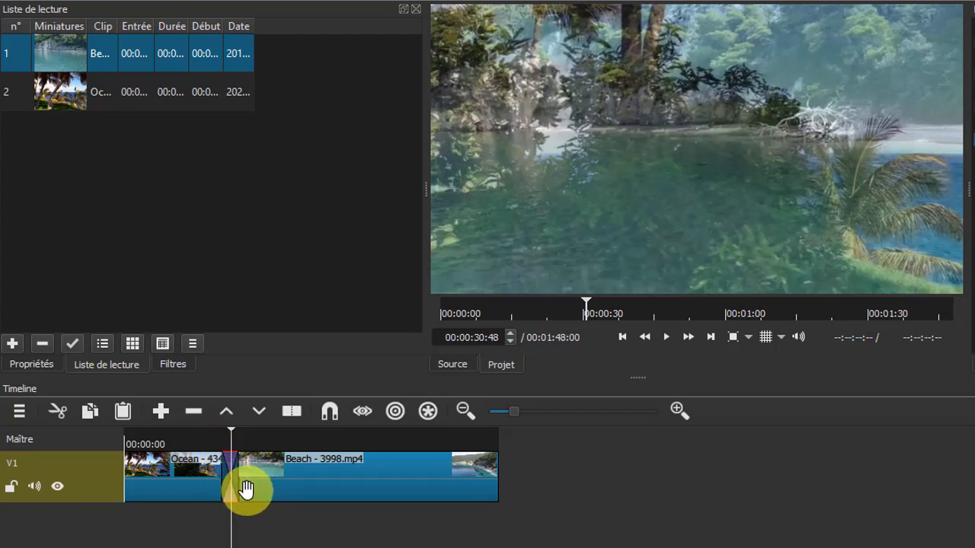
Step: Select the transition between the Ocean and Beach clips, show its properties, and scrub across it to examine the Dissoudre effect
{"action": "left_click", "coordinate": [284, 532]}
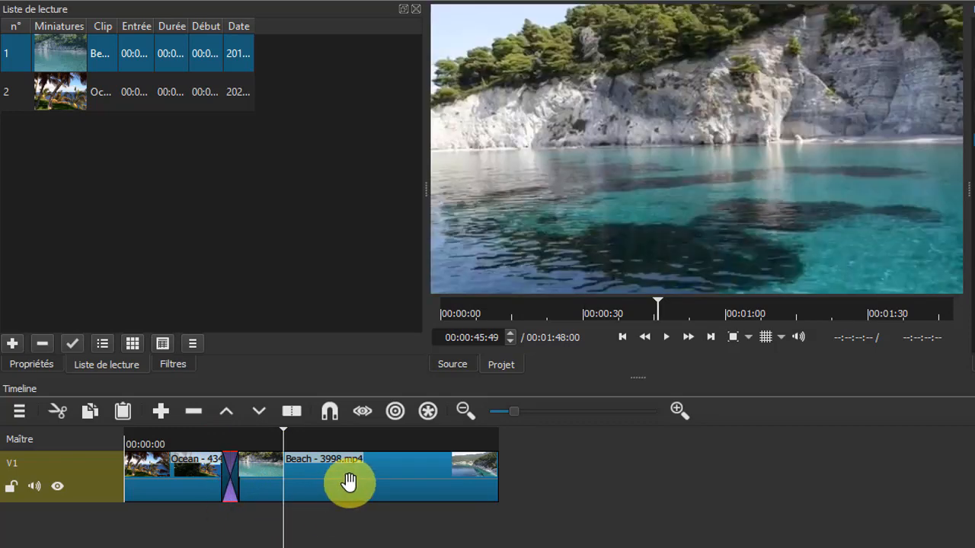
{"action": "left_click", "coordinate": [333, 498]}
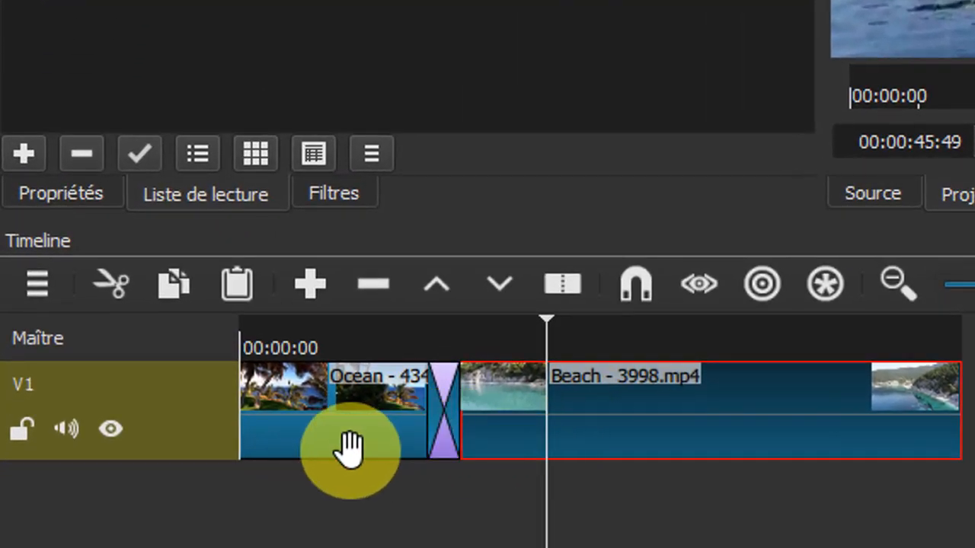
{"action": "left_click", "coordinate": [346, 444]}
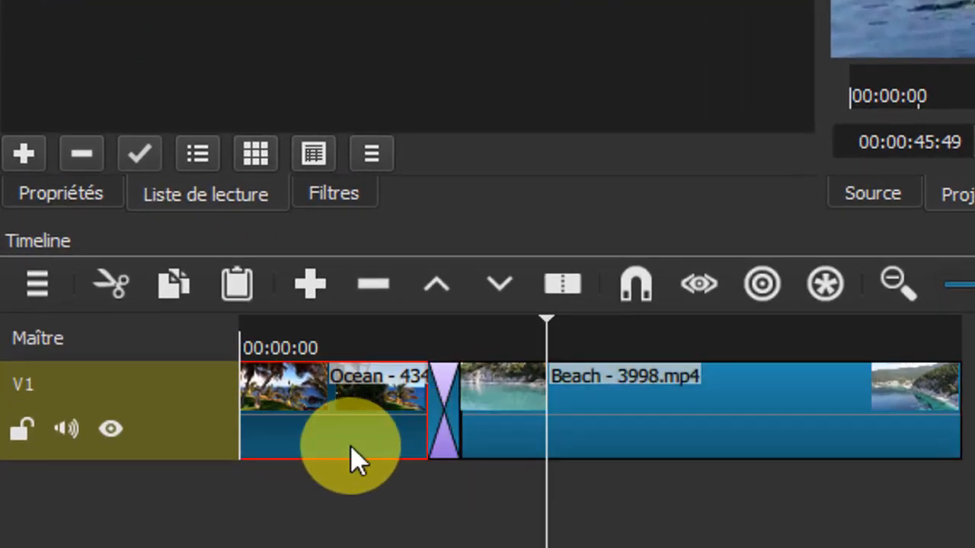
{"action": "left_click", "coordinate": [651, 421]}
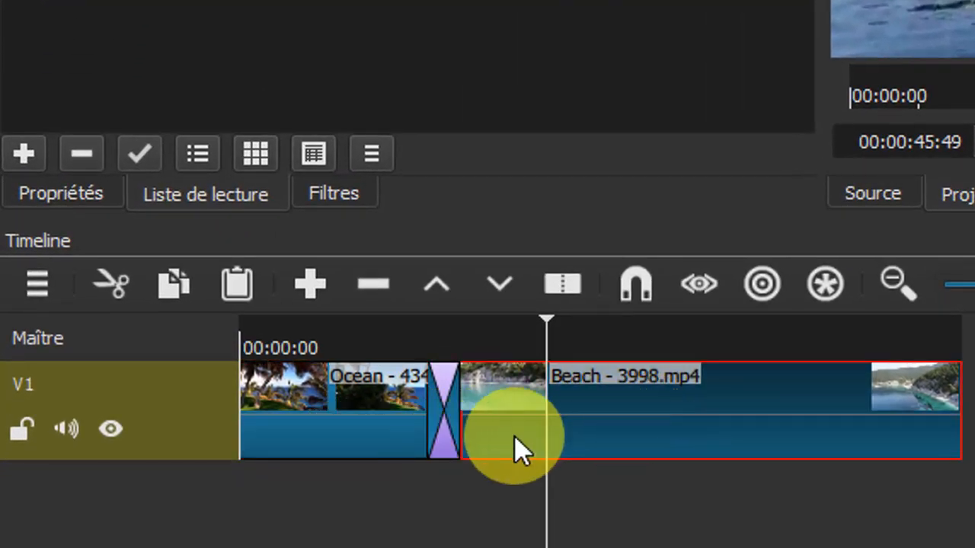
{"action": "left_click", "coordinate": [444, 434]}
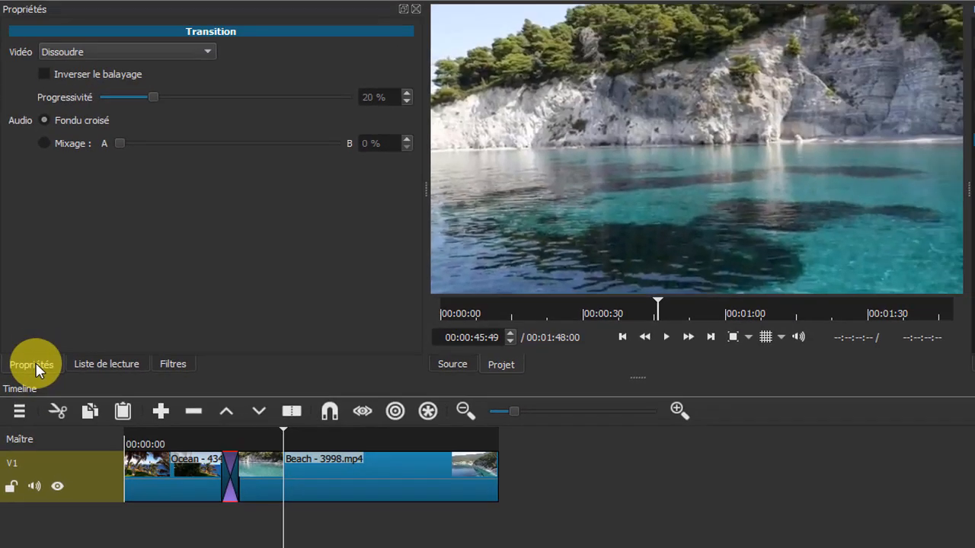
{"action": "left_click", "coordinate": [229, 432]}
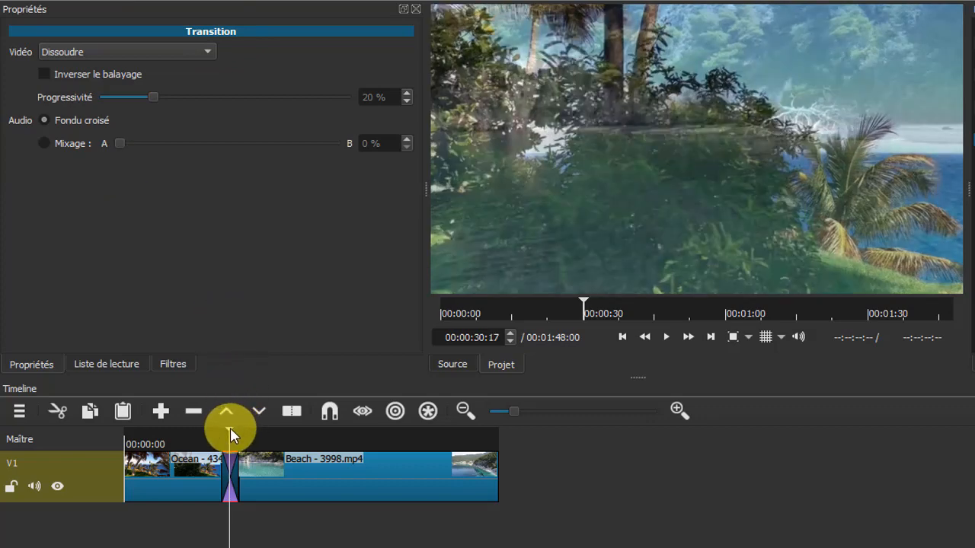
{"action": "left_click_drag", "start_coordinate": [230, 427], "coordinate": [245, 443]}
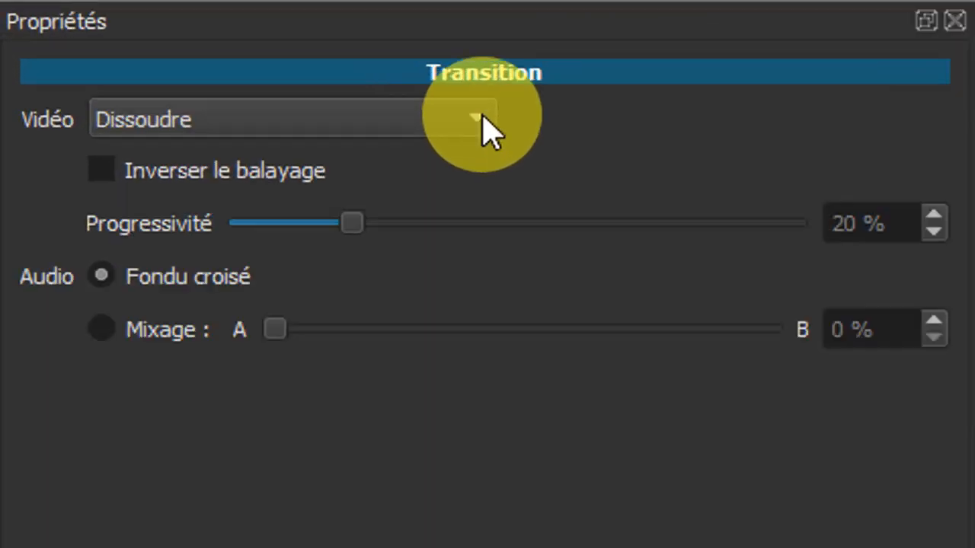
Step: Set the transition's video effect to Couper and play it from just before the transition
{"action": "left_click", "coordinate": [478, 122]}
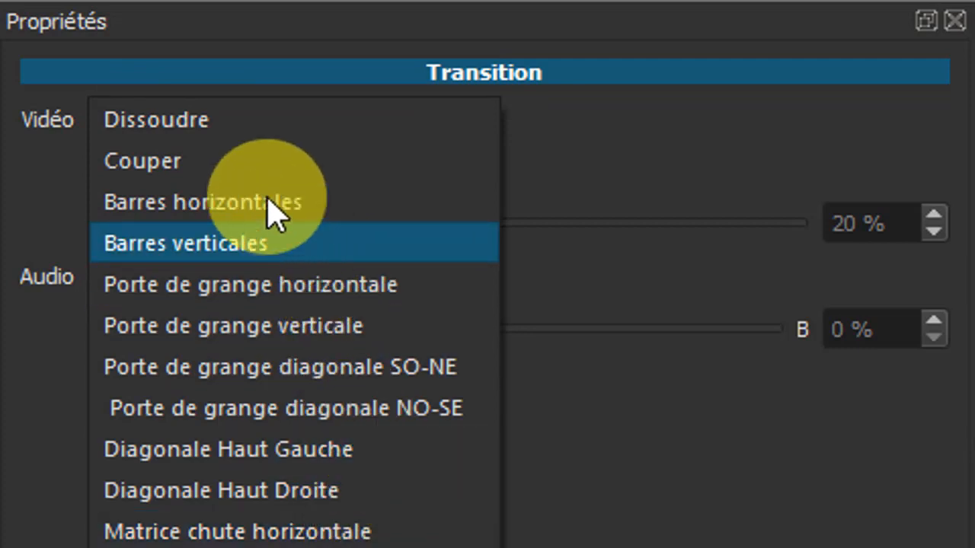
{"action": "left_click", "coordinate": [191, 169]}
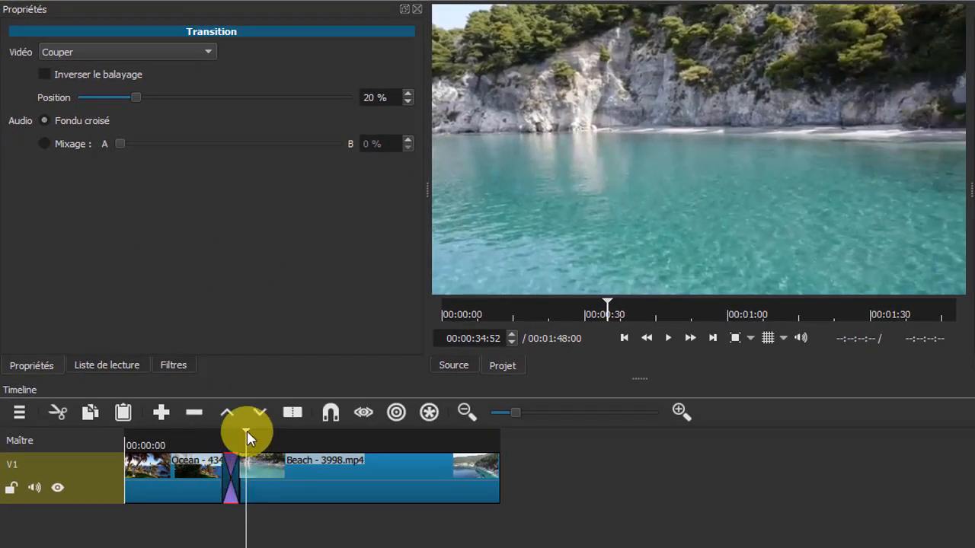
{"action": "left_click_drag", "start_coordinate": [247, 429], "coordinate": [219, 441]}
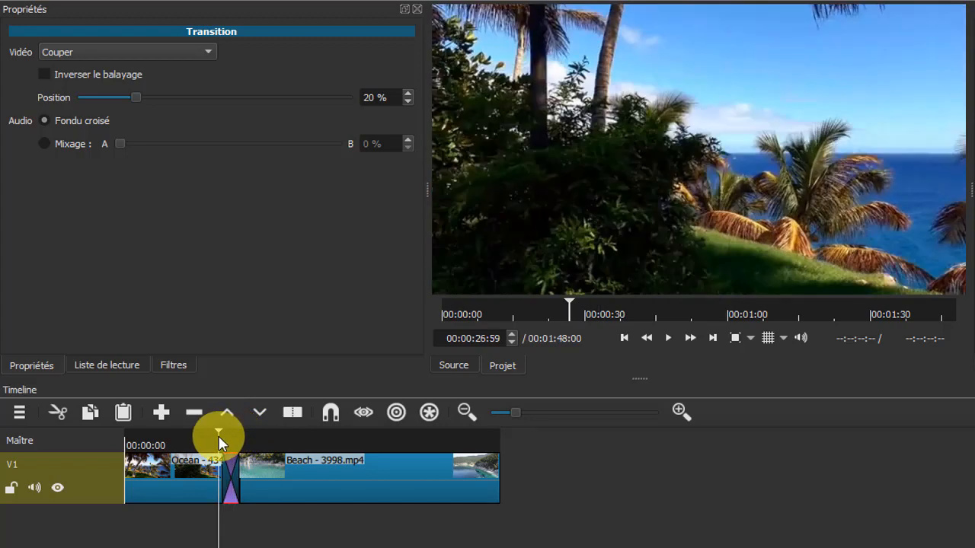
{"action": "left_click", "coordinate": [668, 337]}
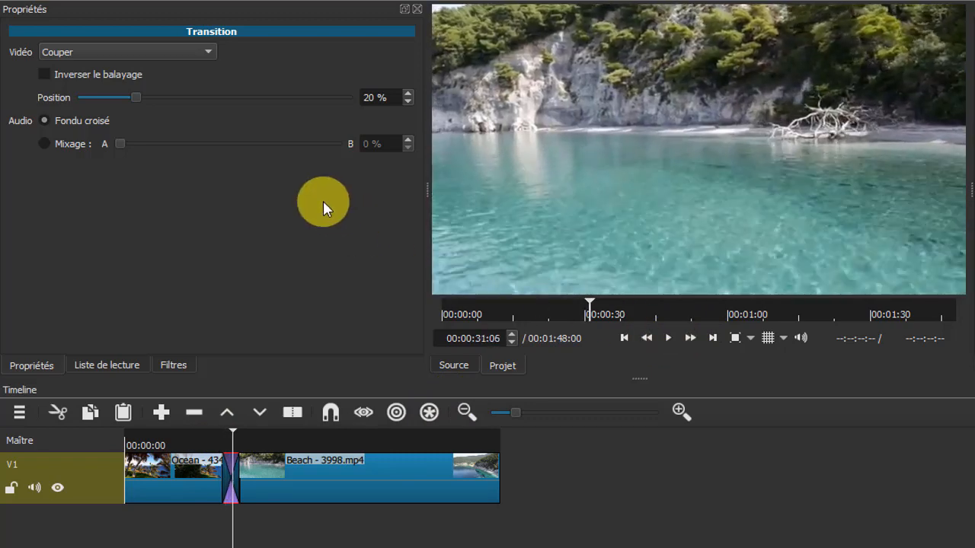
Step: Change the transition's video effect to Barres horizontales and preview it from the end of the Ocean clip
{"action": "left_click", "coordinate": [198, 49]}
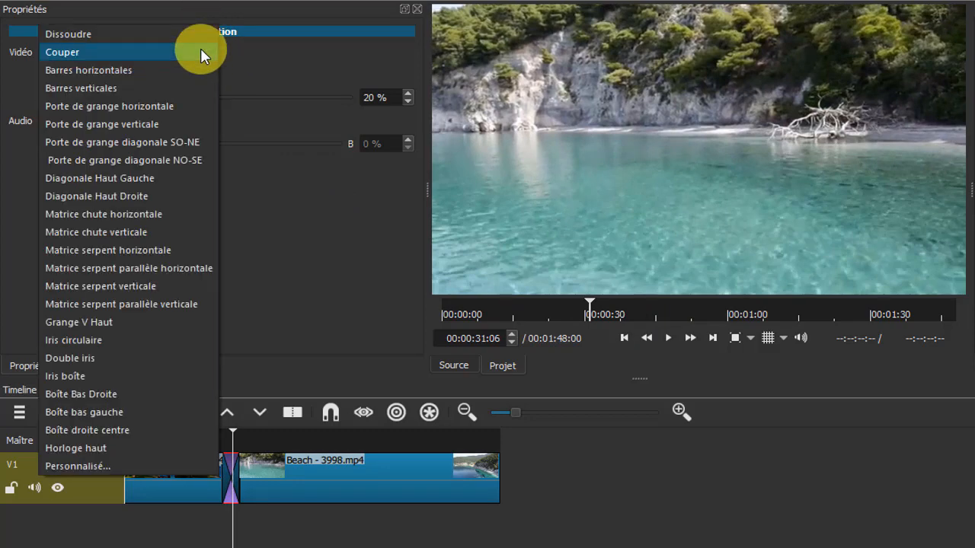
{"action": "left_click", "coordinate": [155, 70]}
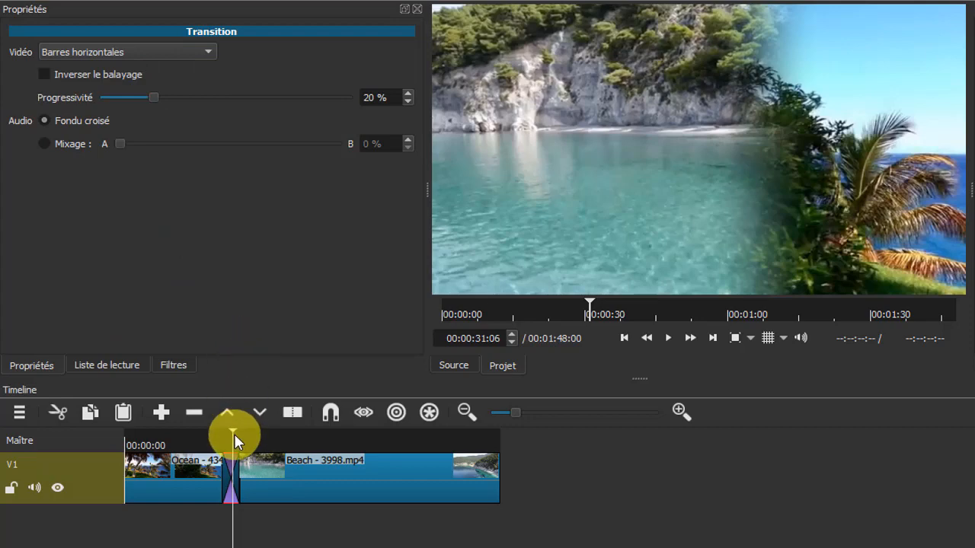
{"action": "left_click_drag", "start_coordinate": [232, 429], "coordinate": [221, 430]}
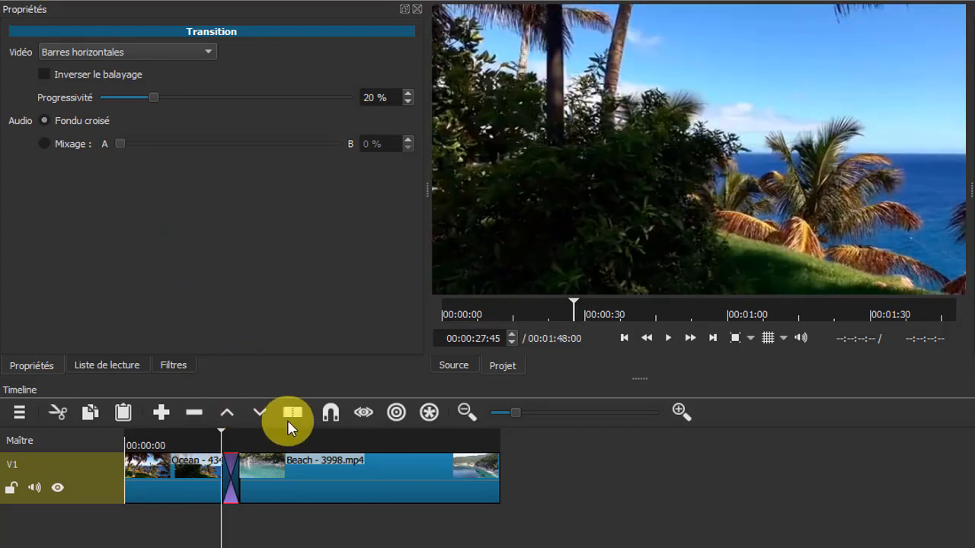
{"action": "left_click", "coordinate": [669, 335]}
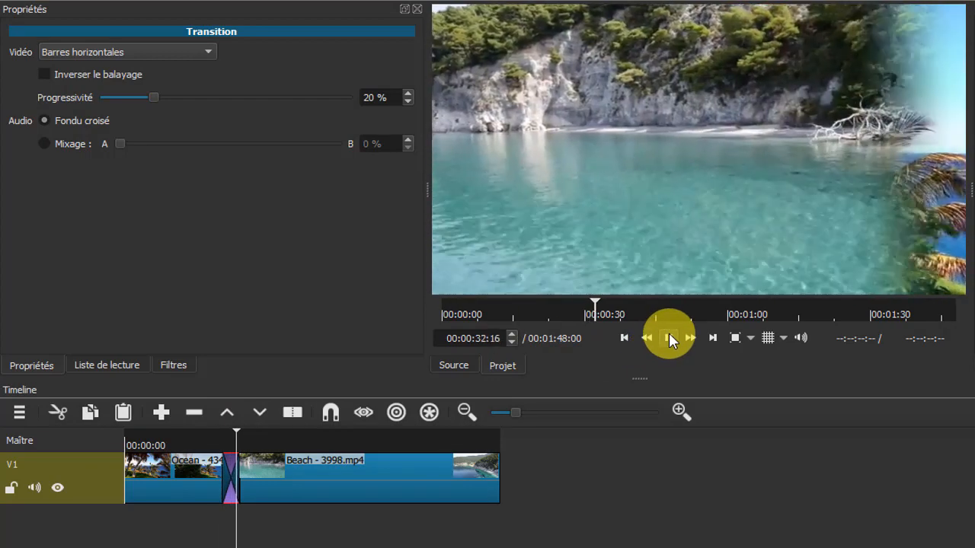
{"action": "left_click", "coordinate": [668, 335]}
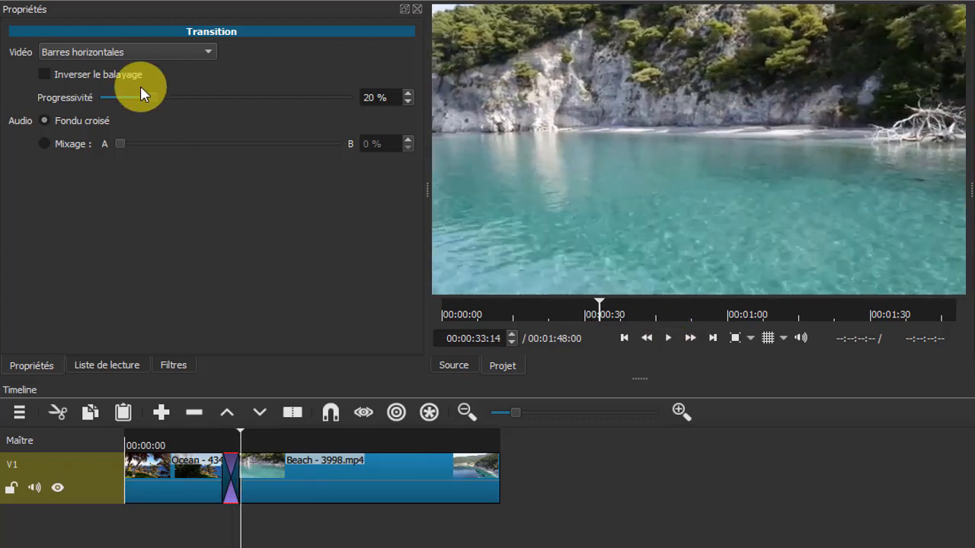
Step: Change the transition's video effect to Porte de grange verticale and play it from shortly before the transition
{"action": "left_click", "coordinate": [206, 51]}
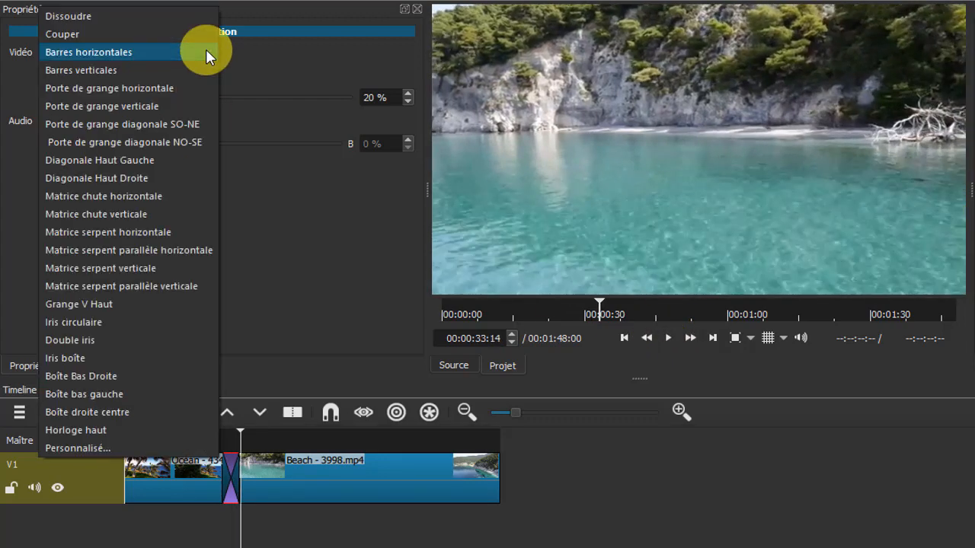
{"action": "left_click", "coordinate": [162, 106]}
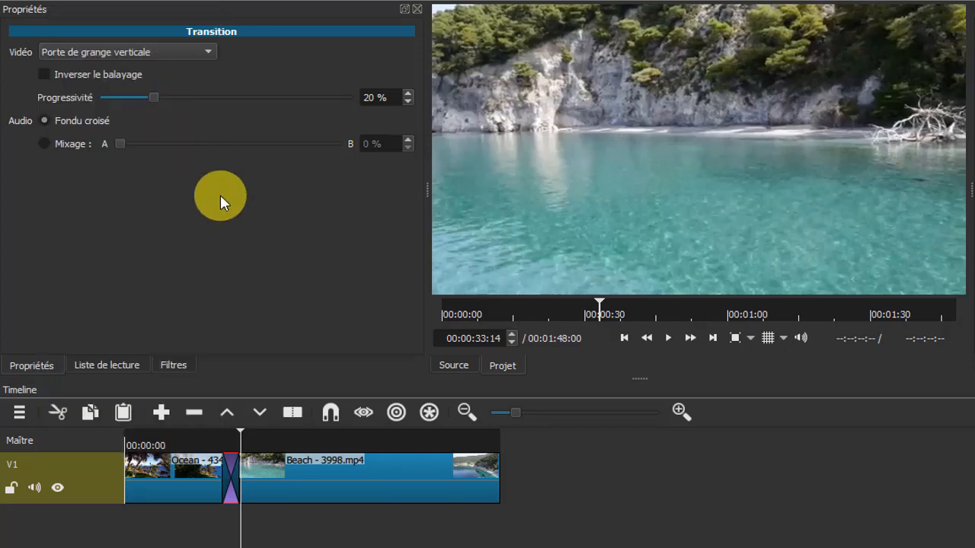
{"action": "left_click", "coordinate": [214, 439]}
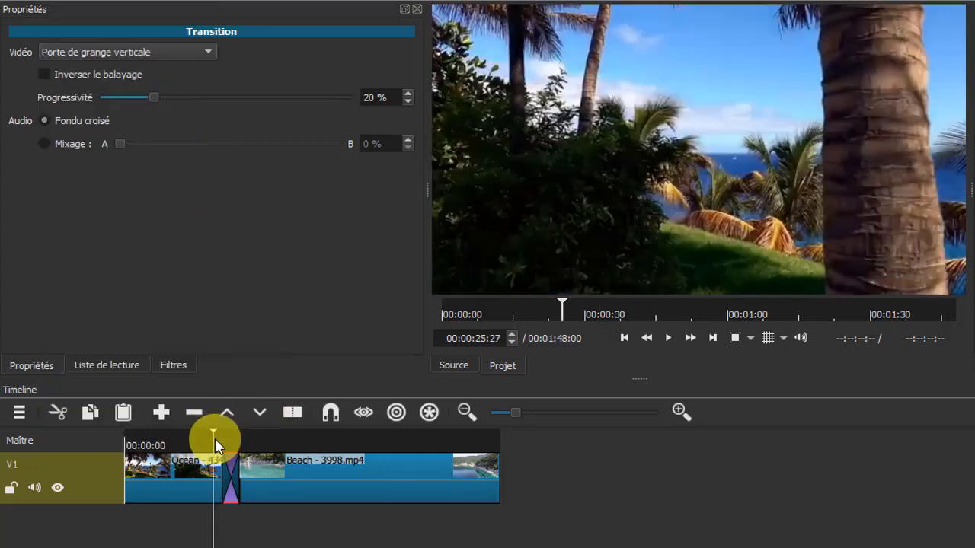
{"action": "left_click", "coordinate": [668, 331]}
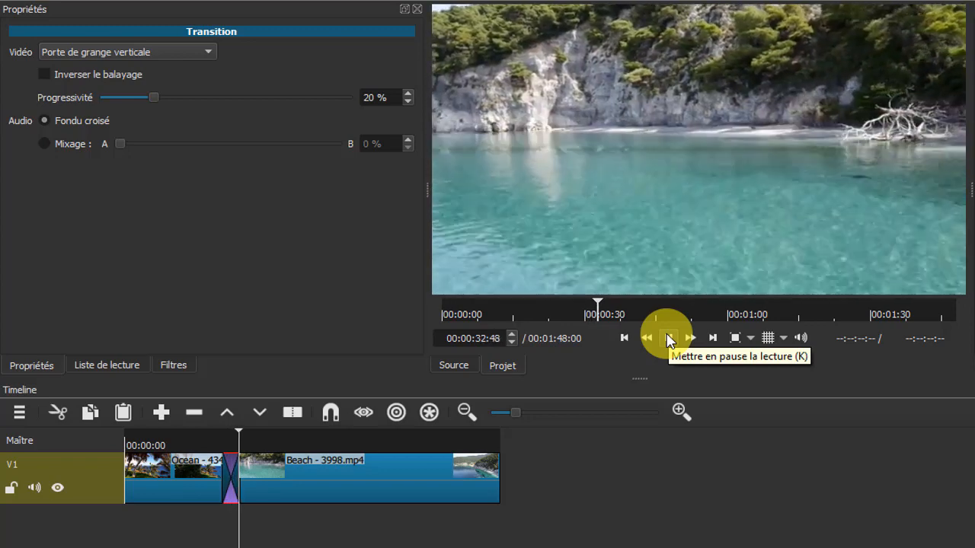
{"action": "left_click", "coordinate": [668, 338]}
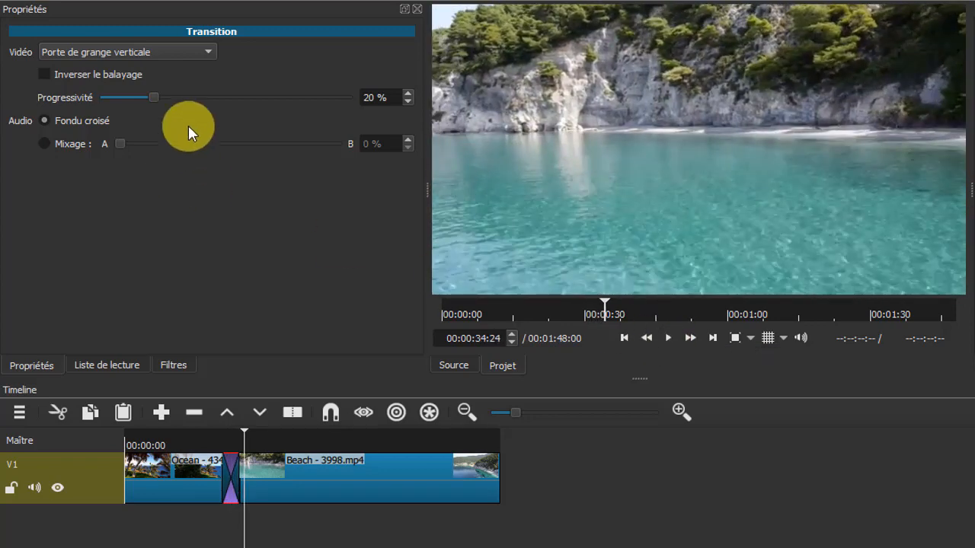
Step: Change the transition's video effect to Matrice serpent parallèle verticale and preview the result
{"action": "left_click", "coordinate": [205, 51]}
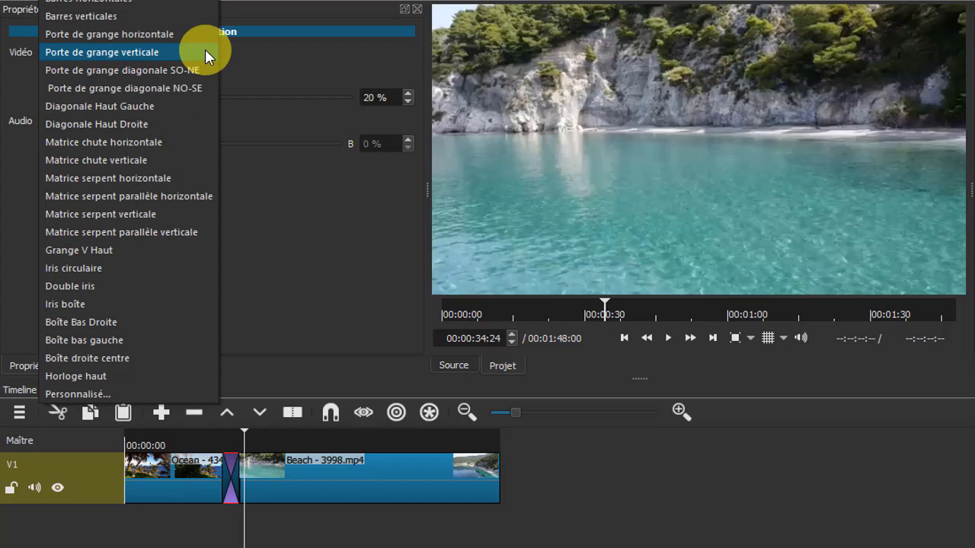
{"action": "left_click", "coordinate": [156, 233]}
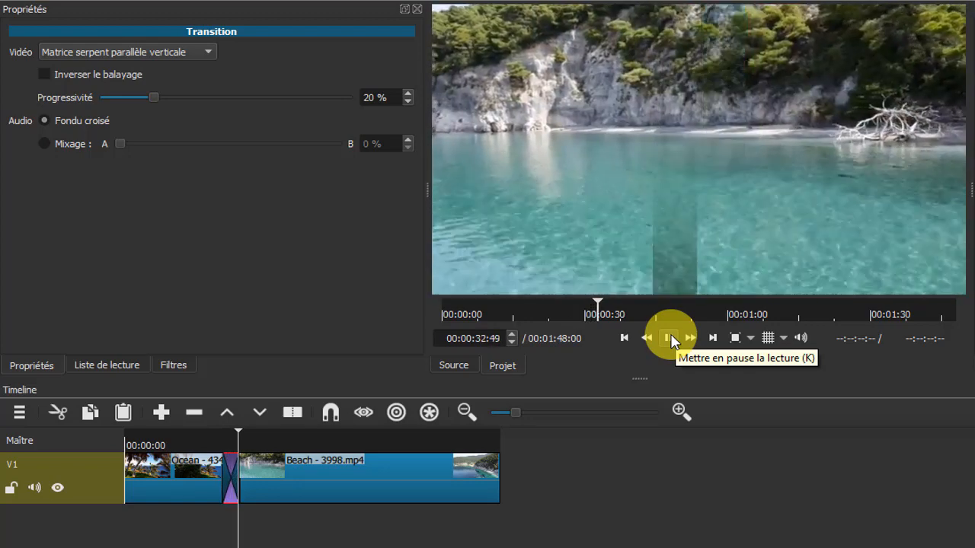
{"action": "left_click", "coordinate": [672, 338]}
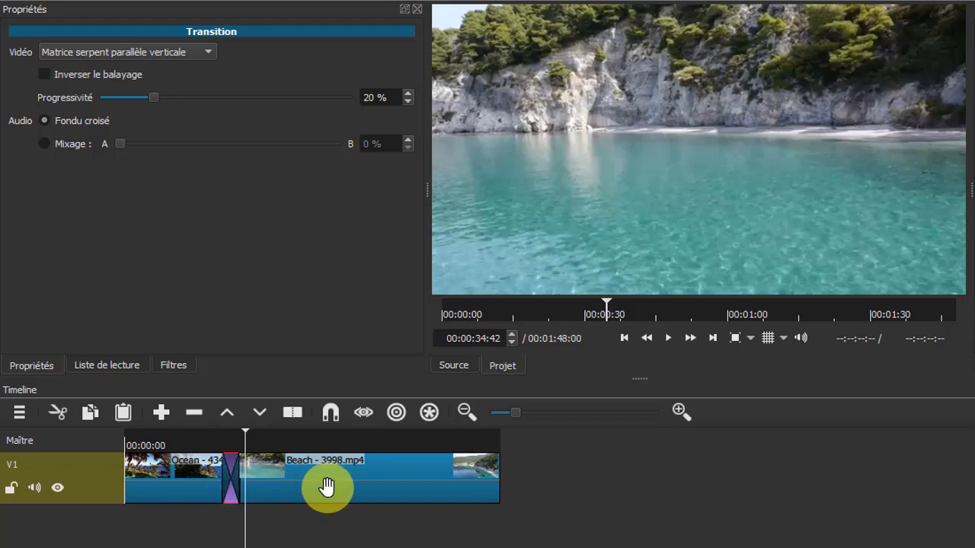
Step: Move the Beach clip slightly away from the transition on V1 and delete the transition
{"action": "mouse_move", "coordinate": [332, 486]}
{"action": "left_mouse_down"}
{"action": "mouse_move", "coordinate": [348, 493]}
{"action": "mouse_move", "coordinate": [340, 484]}
{"action": "left_mouse_up"}
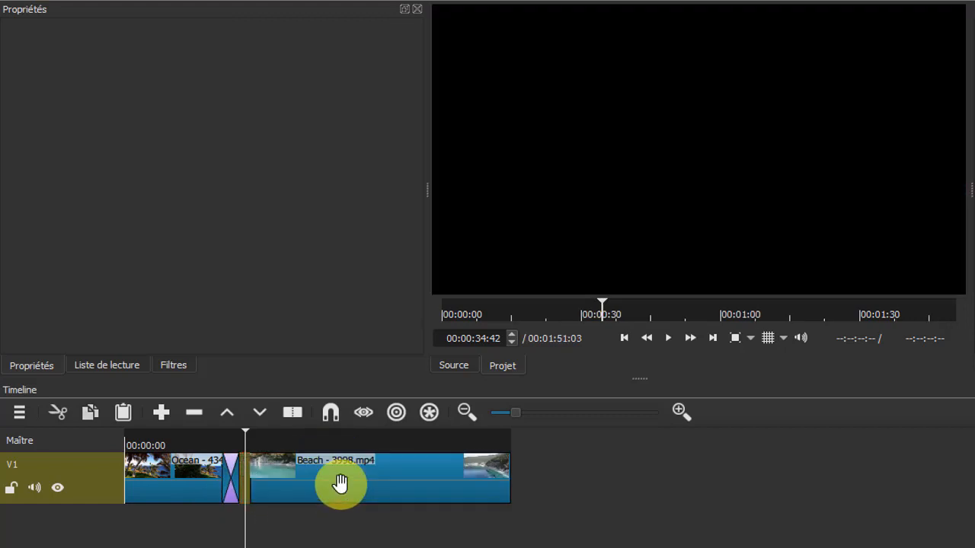
{"action": "left_click", "coordinate": [371, 485]}
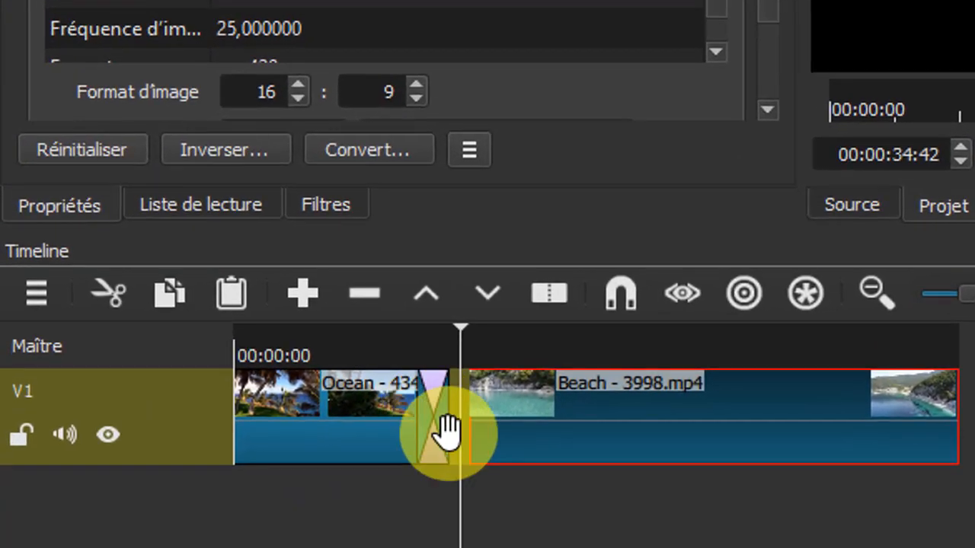
{"action": "left_click", "coordinate": [440, 434]}
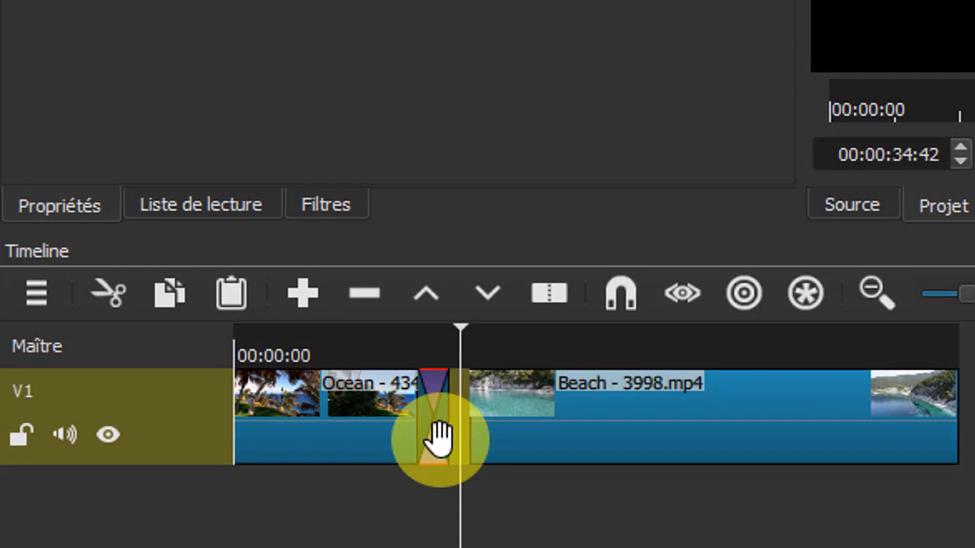
{"action": "key", "text": "Delete"}
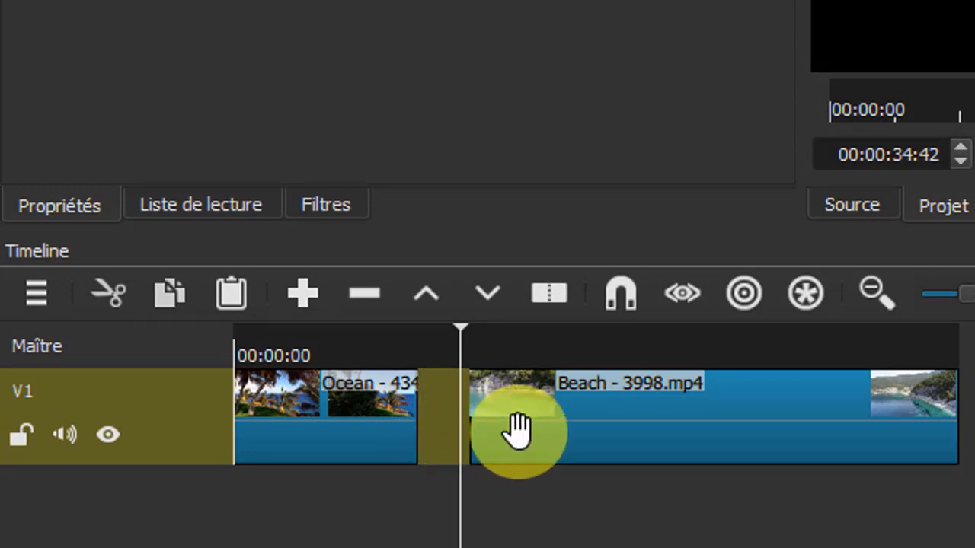
Step: Extend the start of the Beach clip into the gap and move the clip well away from the Ocean clip
{"action": "left_click", "coordinate": [742, 439]}
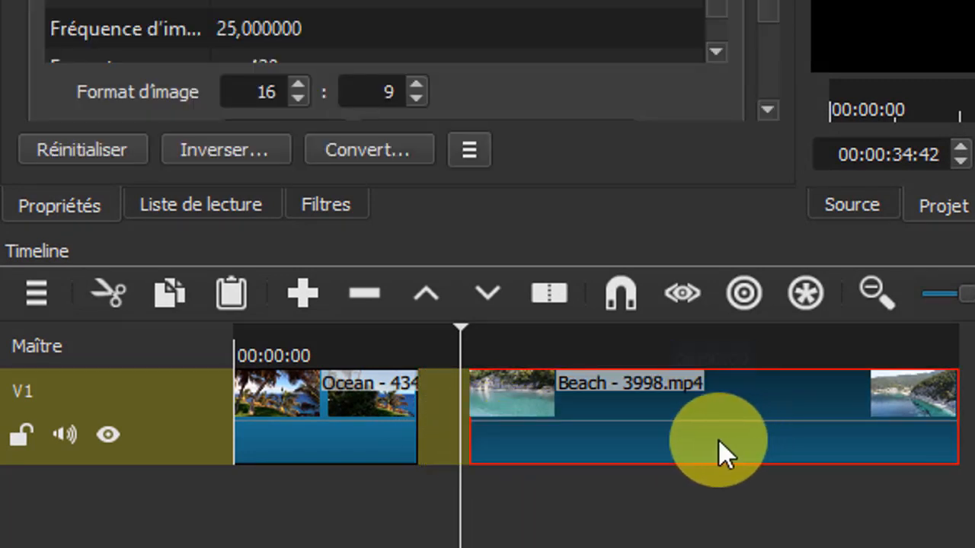
{"action": "left_click_drag", "start_coordinate": [472, 427], "coordinate": [384, 430]}
{"action": "left_click_drag", "start_coordinate": [739, 429], "coordinate": [974, 430]}
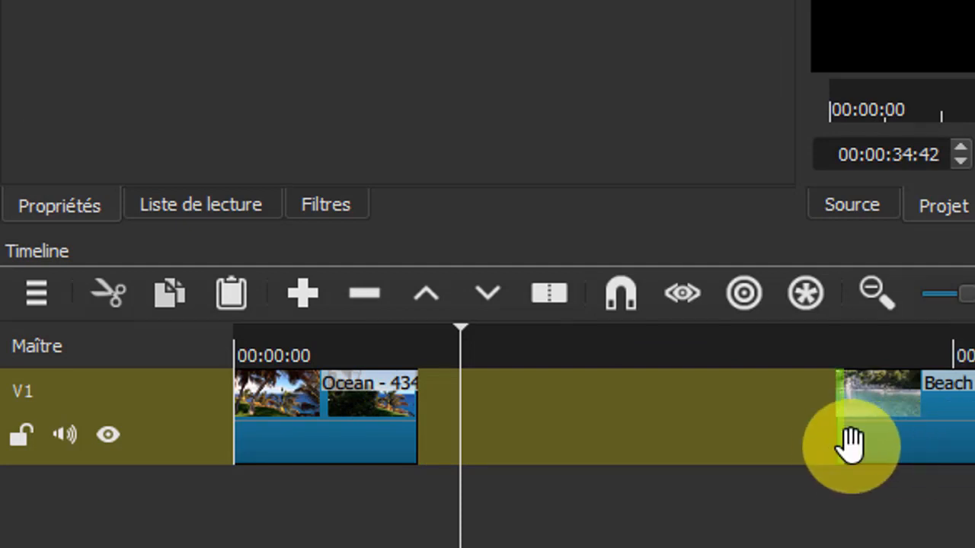
Step: Try trimming the start of the Beach clip, restore its full length, and extend the end of the Ocean clip to full length
{"action": "left_click_drag", "start_coordinate": [841, 446], "coordinate": [876, 447]}
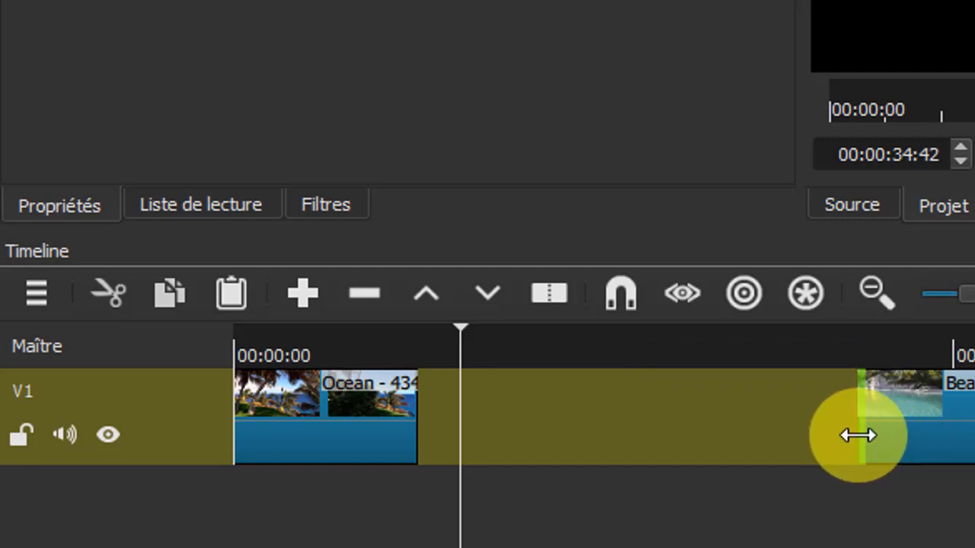
{"action": "left_click_drag", "start_coordinate": [857, 436], "coordinate": [639, 438]}
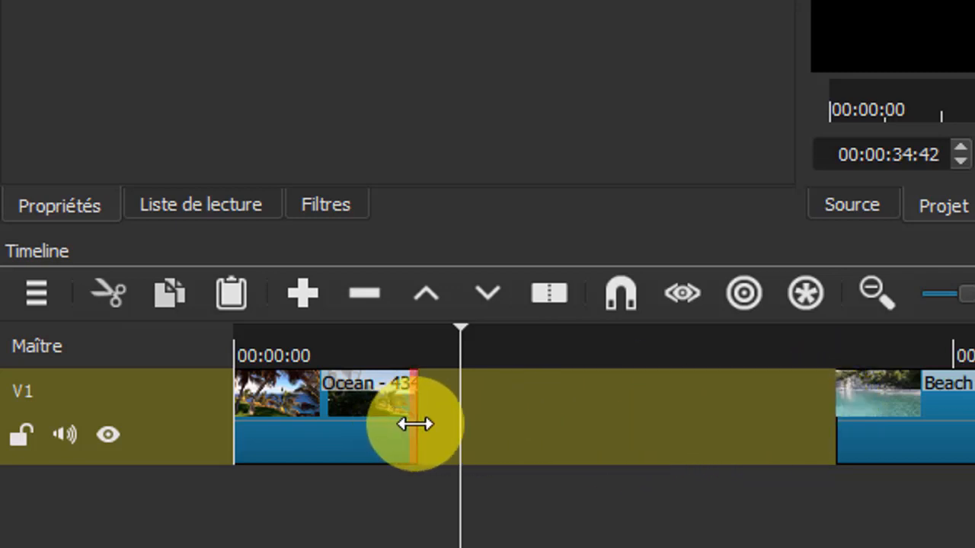
{"action": "left_click_drag", "start_coordinate": [422, 425], "coordinate": [540, 429]}
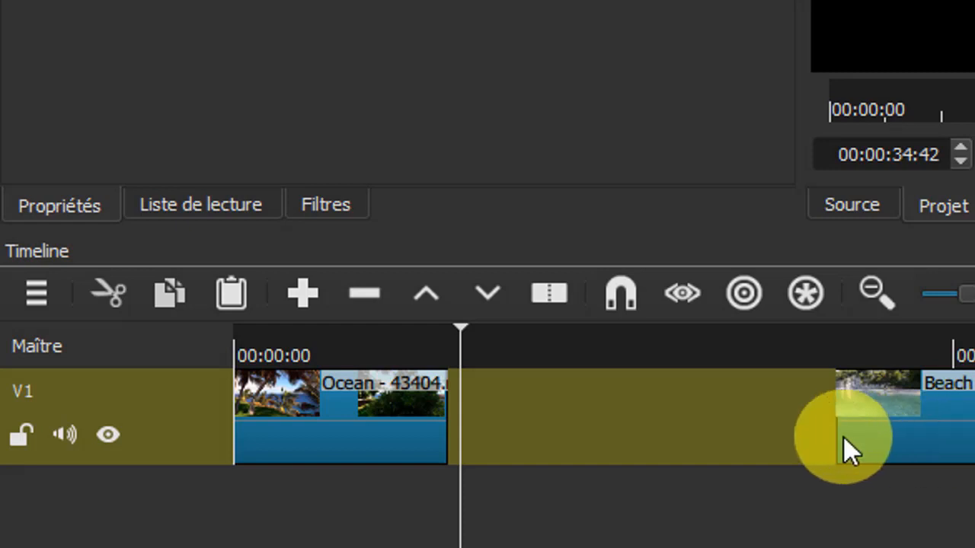
Step: Overlap the Beach clip with the end of the Ocean clip for a longer transition, and place the playhead at its start, about 00:00:20
{"action": "left_click_drag", "start_coordinate": [844, 450], "coordinate": [452, 497]}
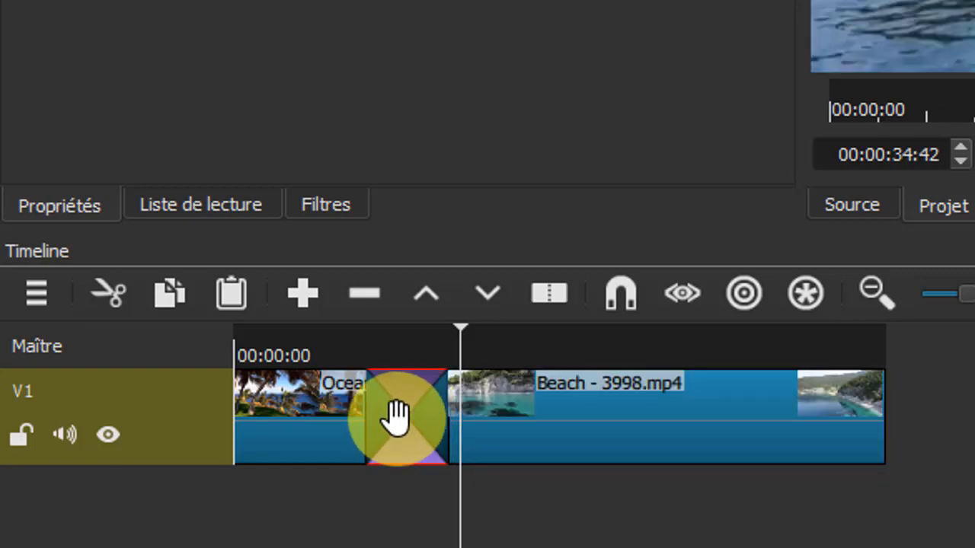
{"action": "left_click", "coordinate": [369, 347]}
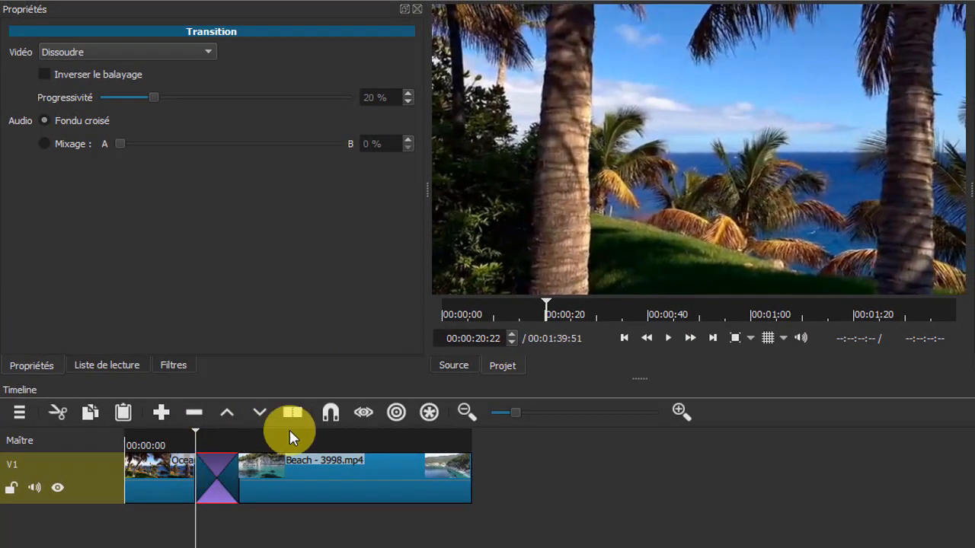
Step: Play the timeline through the transition on V1 and undo the clip overlap that created it
{"action": "left_click", "coordinate": [668, 337]}
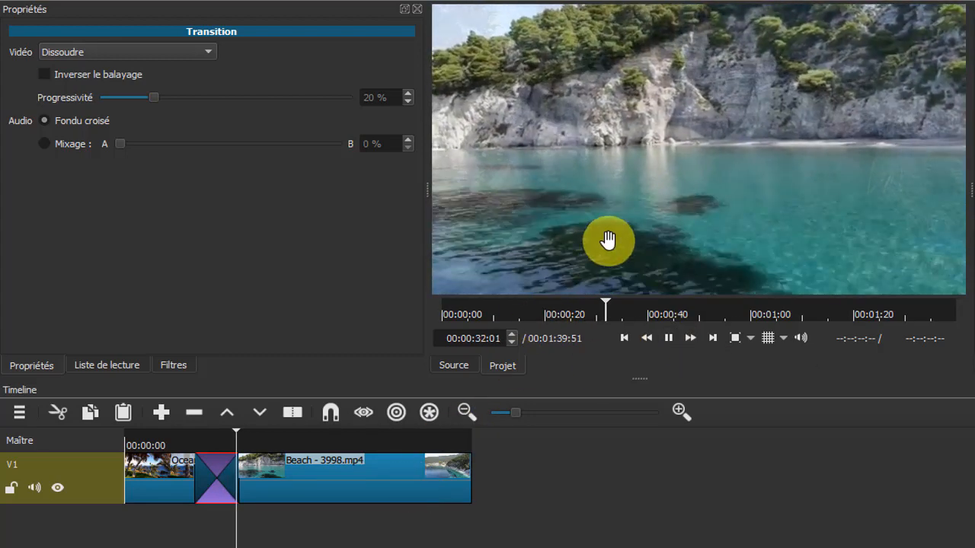
{"action": "left_click", "coordinate": [669, 337]}
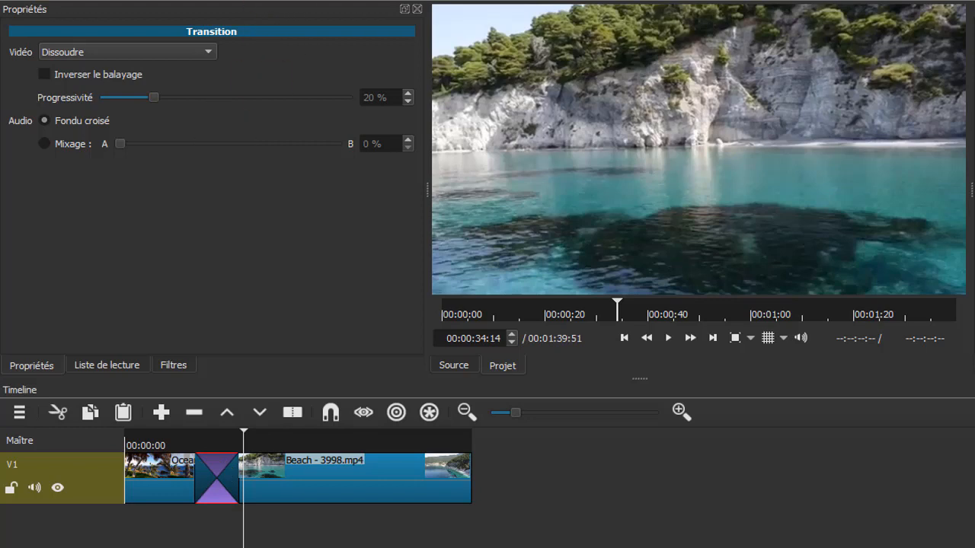
{"action": "key", "text": "ctrl+z"}
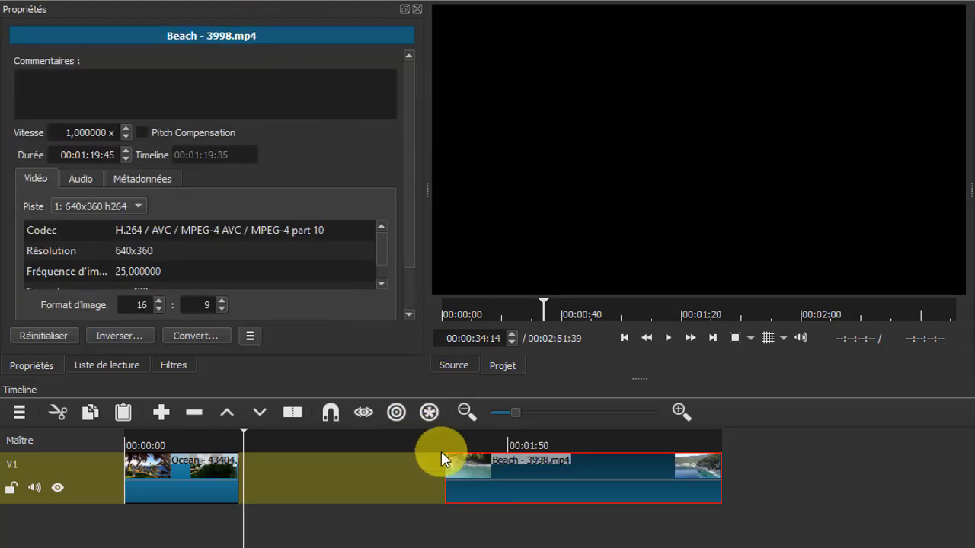
Step: Add a second video track above V1
{"action": "left_click", "coordinate": [449, 530]}
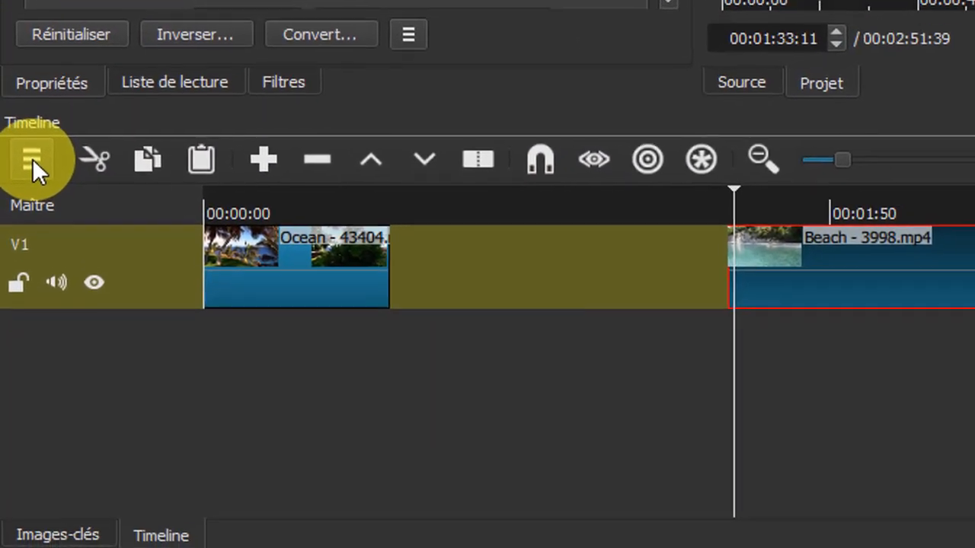
{"action": "left_click", "coordinate": [32, 154]}
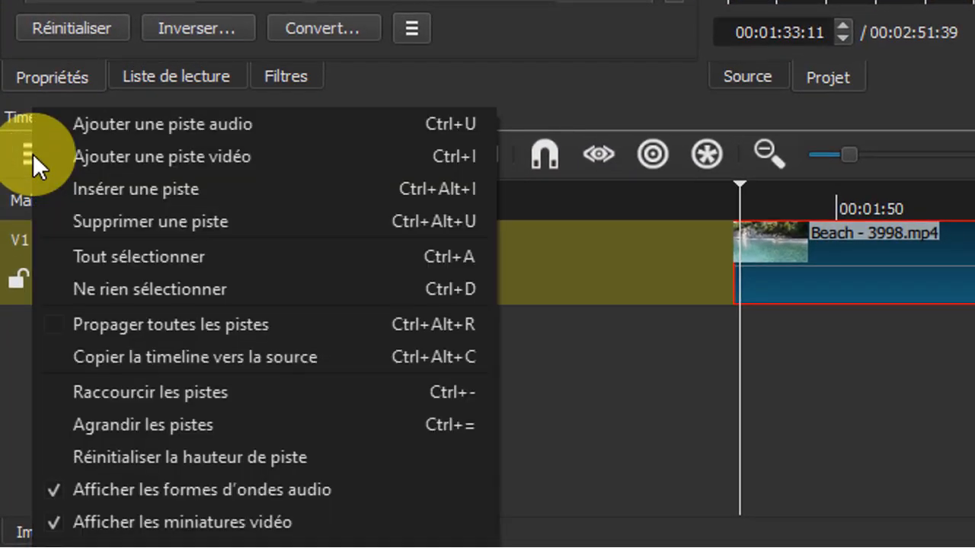
{"action": "left_click", "coordinate": [6, 161]}
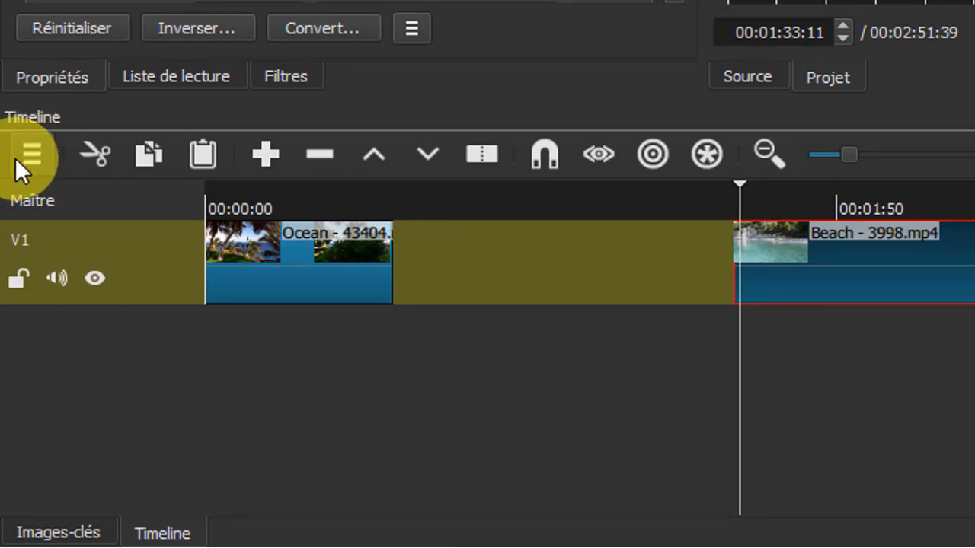
{"action": "left_click", "coordinate": [30, 156]}
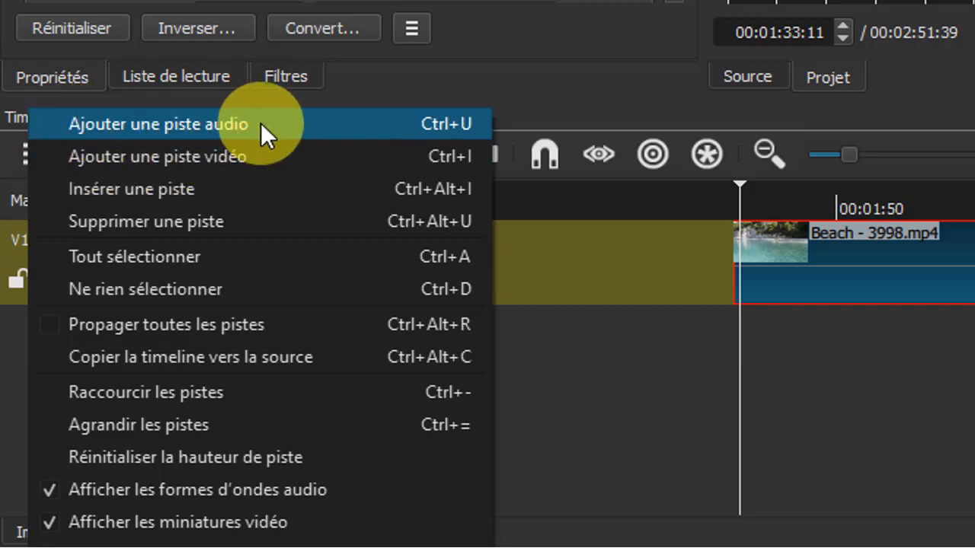
{"action": "left_click", "coordinate": [148, 153]}
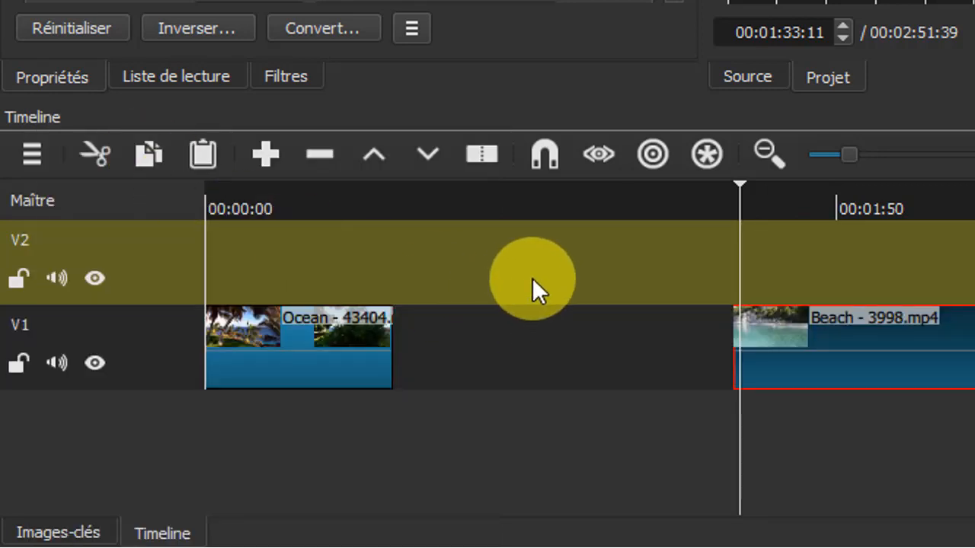
Step: Move the Beach clip to V2 so it starts right after the Ocean clip ends, and play across the cut
{"action": "left_click_drag", "start_coordinate": [879, 357], "coordinate": [499, 284]}
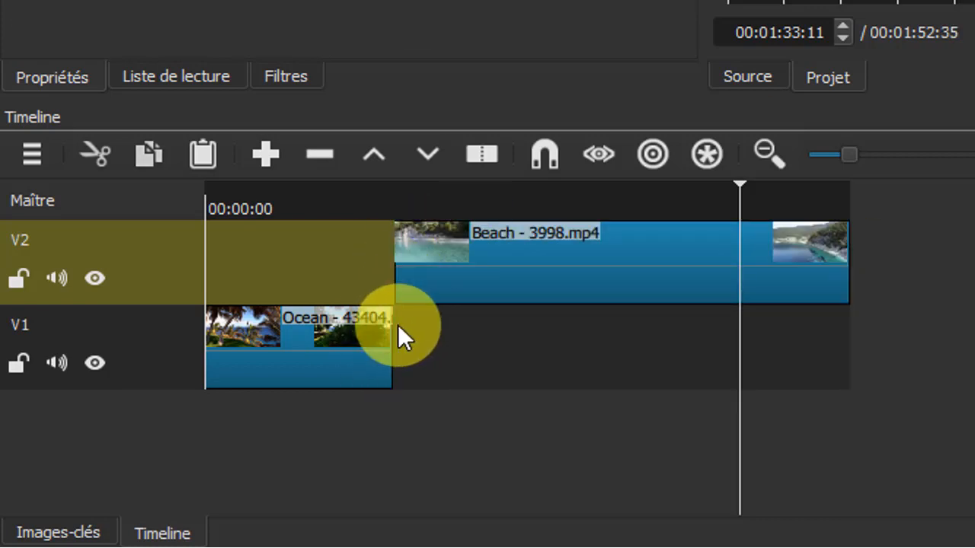
{"action": "left_click", "coordinate": [383, 198]}
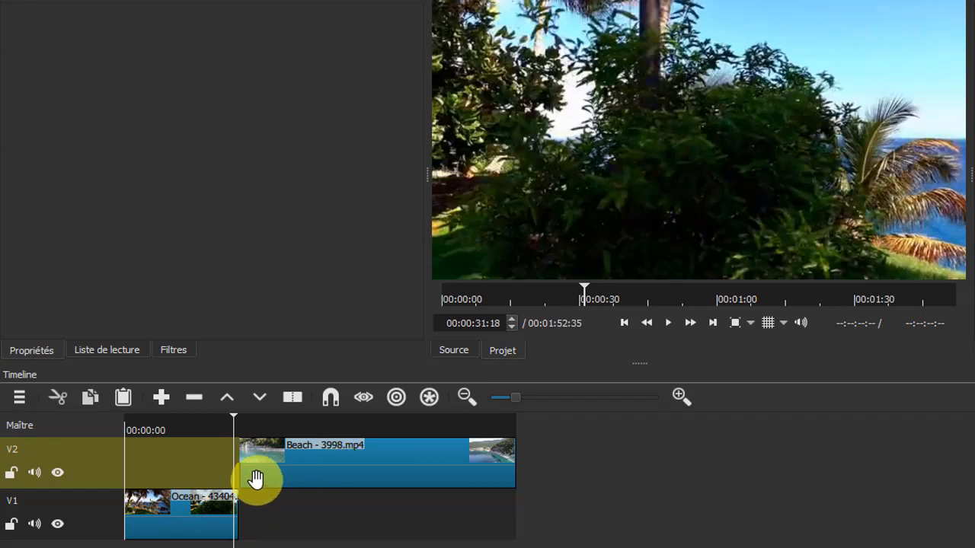
{"action": "left_click", "coordinate": [669, 323]}
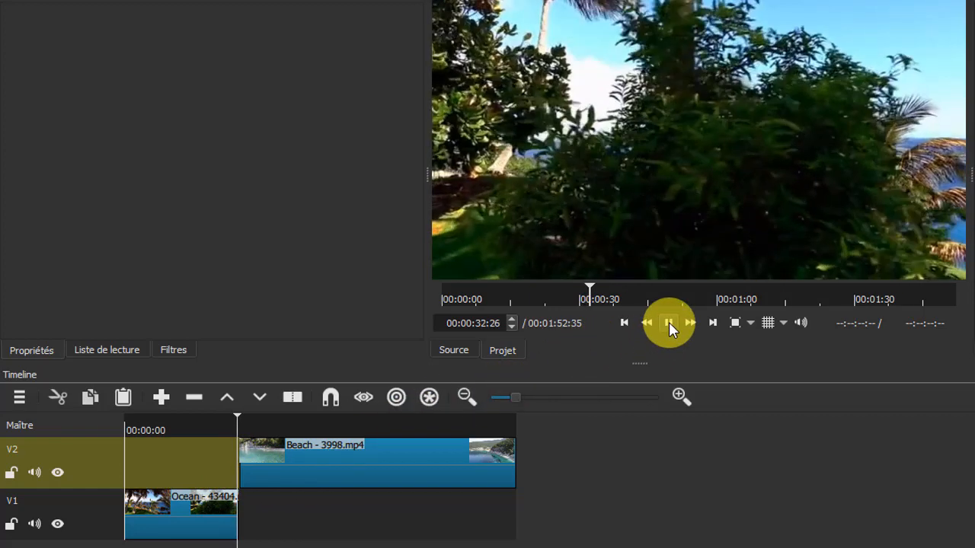
{"action": "left_click", "coordinate": [669, 323]}
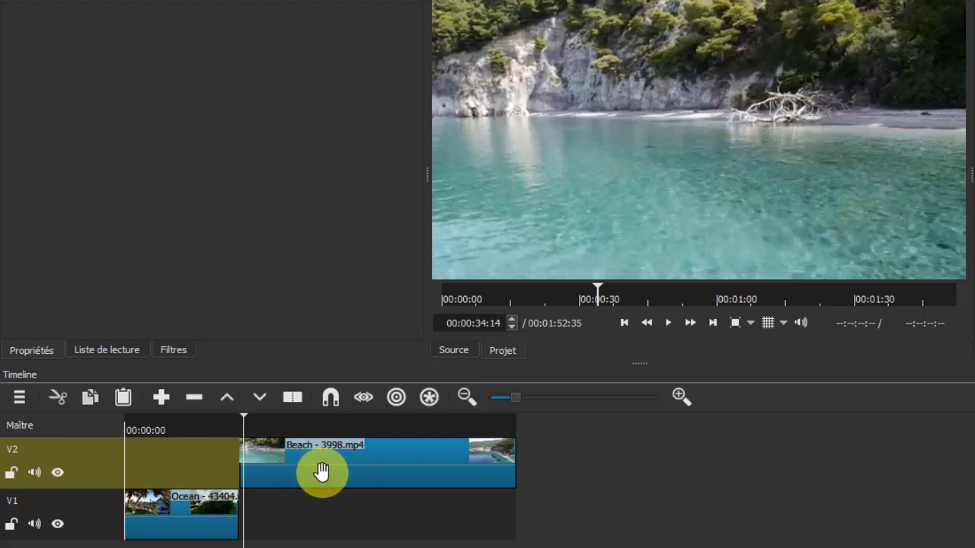
Step: Shift the Beach clip on V2 earlier to overlap the end of the Ocean clip, starting about 00:00:26, and preview the overlap
{"action": "left_click_drag", "start_coordinate": [318, 472], "coordinate": [284, 477]}
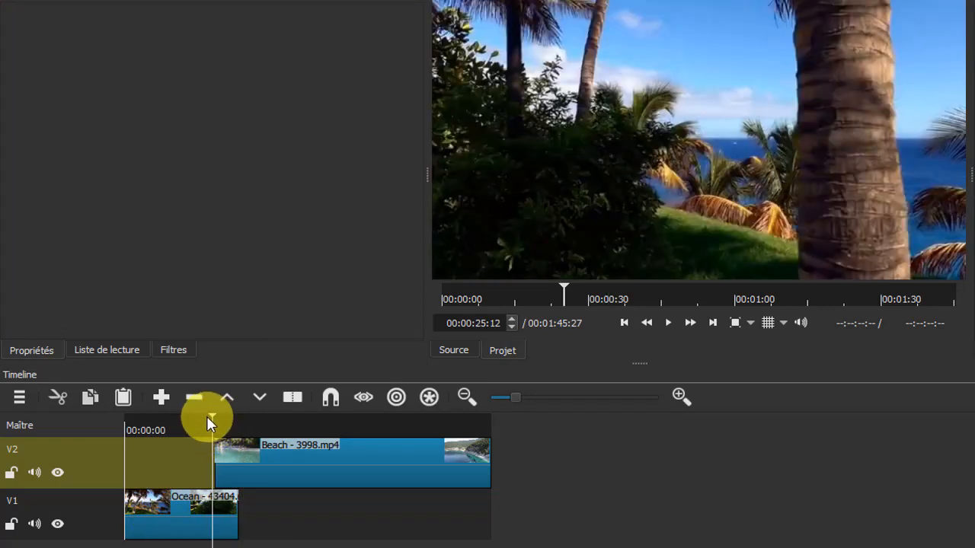
{"action": "left_click", "coordinate": [206, 417]}
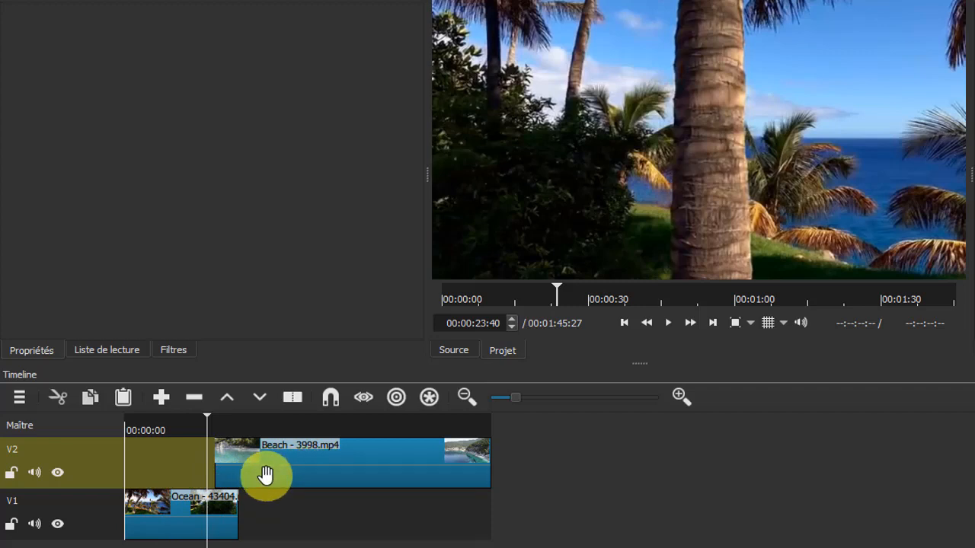
{"action": "left_click", "coordinate": [670, 322]}
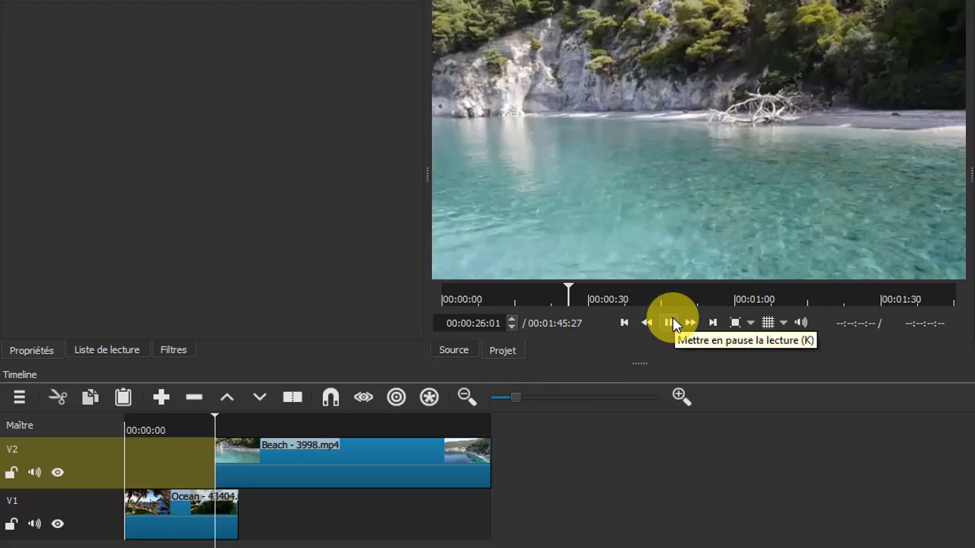
{"action": "left_click", "coordinate": [668, 322]}
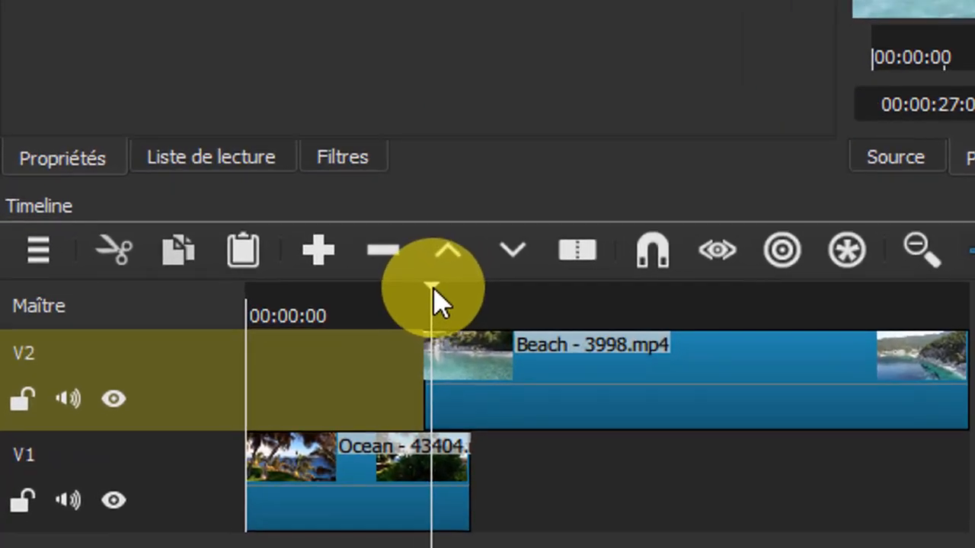
Step: Add a fade-in of about 9 seconds to the start of the Beach clip on V2
{"action": "left_click_drag", "start_coordinate": [404, 303], "coordinate": [342, 306]}
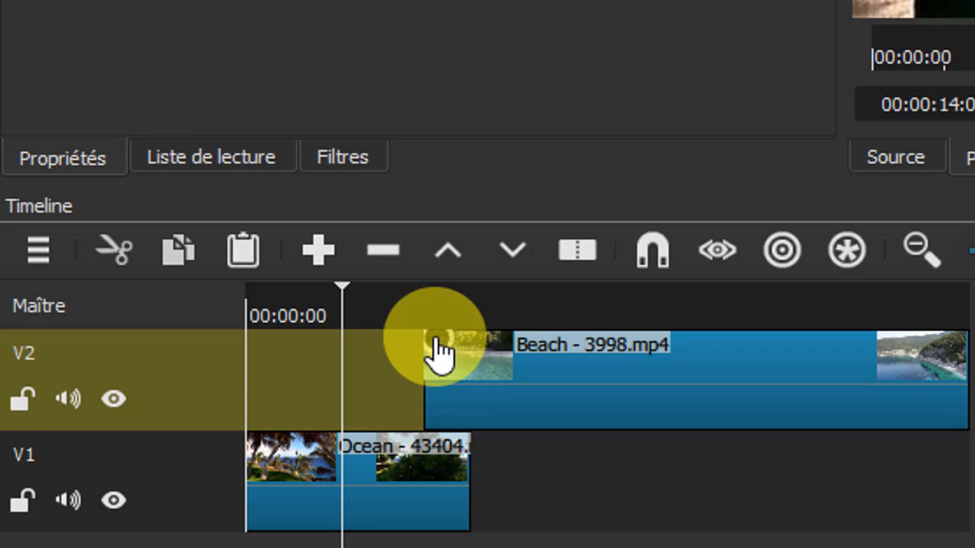
{"action": "left_click_drag", "start_coordinate": [436, 338], "coordinate": [463, 358]}
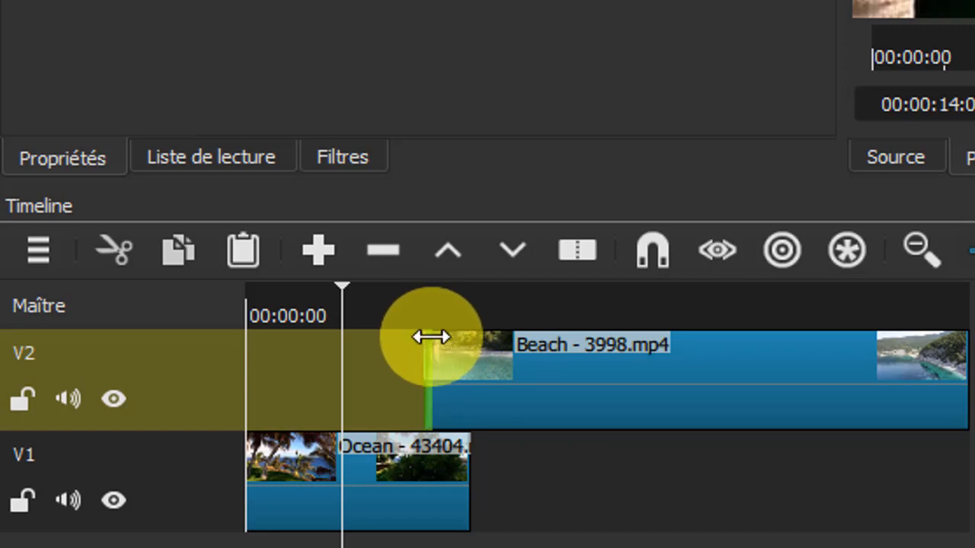
{"action": "left_click", "coordinate": [441, 338]}
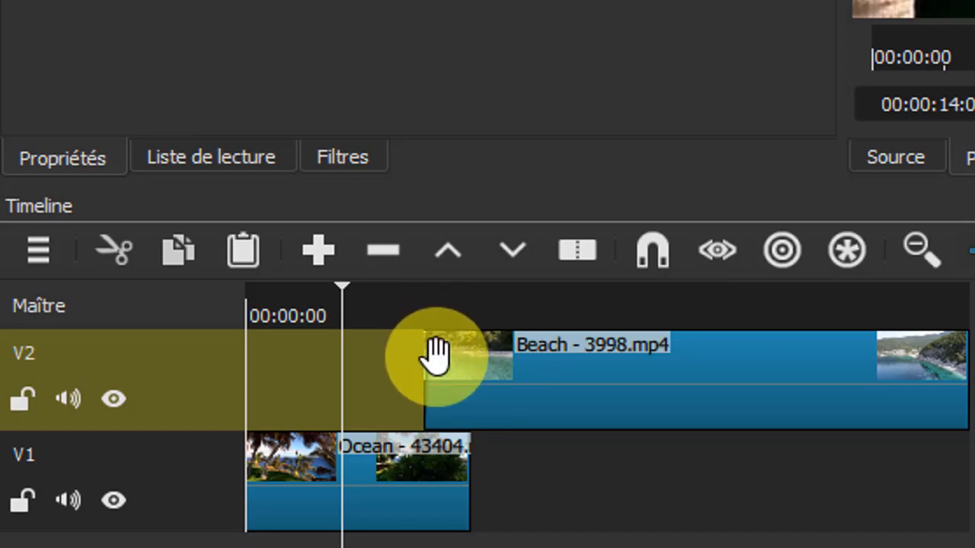
{"action": "left_click", "coordinate": [440, 341]}
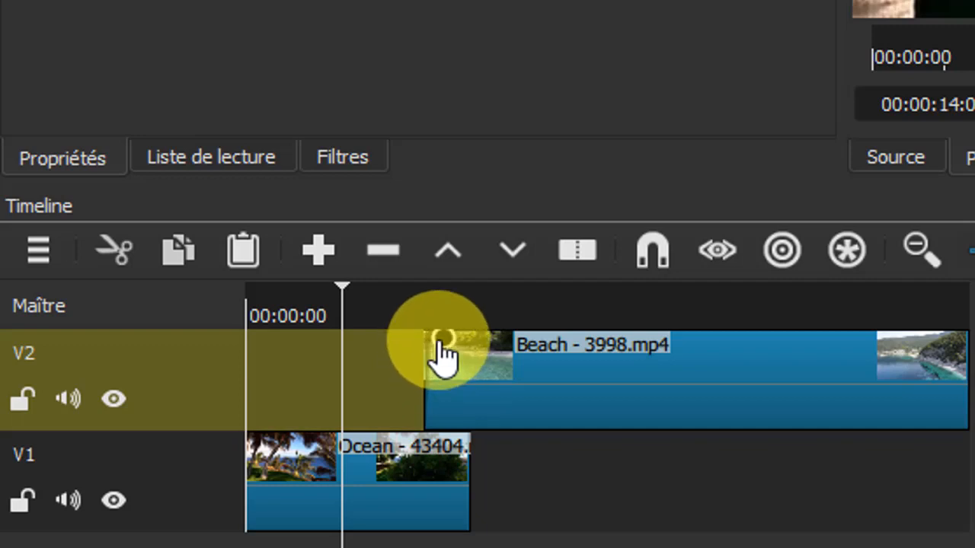
{"action": "left_click_drag", "start_coordinate": [441, 341], "coordinate": [513, 397]}
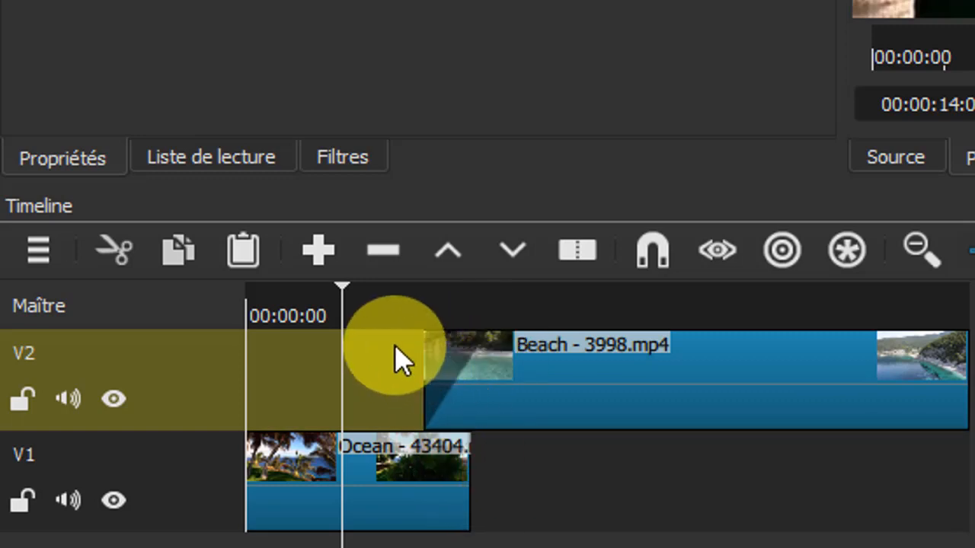
Step: Play and scrub from about 00:00:21 through the Beach clip's fade-in to check how it appears over the Ocean clip
{"action": "left_click", "coordinate": [393, 315]}
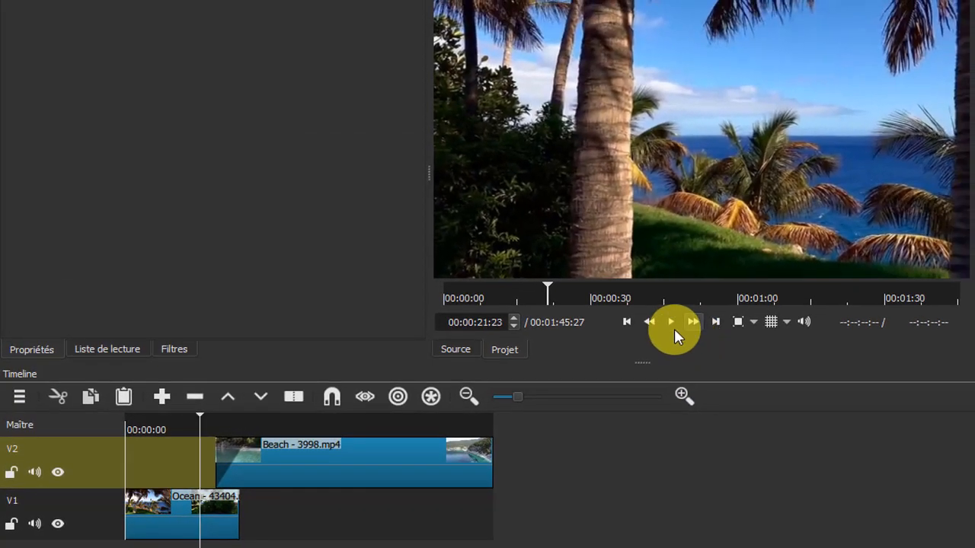
{"action": "left_click", "coordinate": [673, 319]}
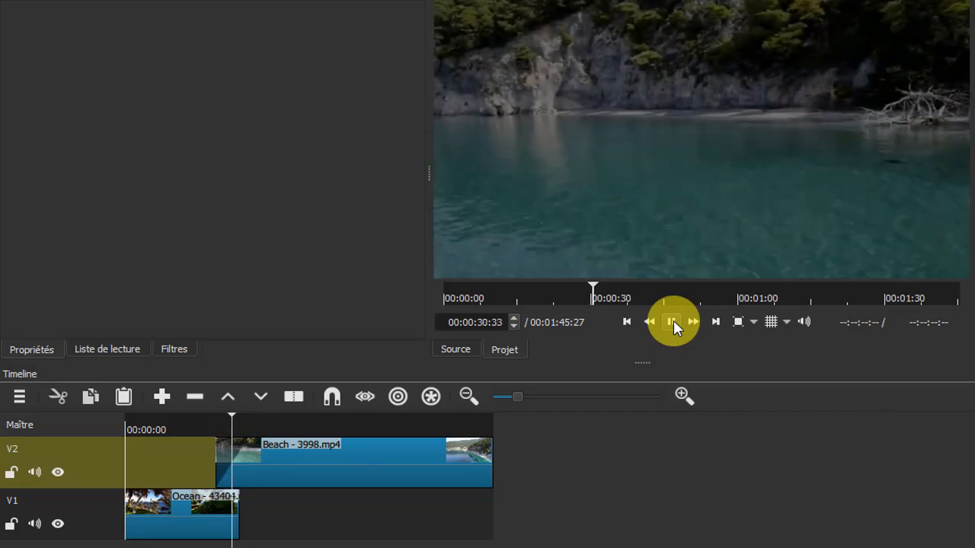
{"action": "left_click", "coordinate": [671, 322]}
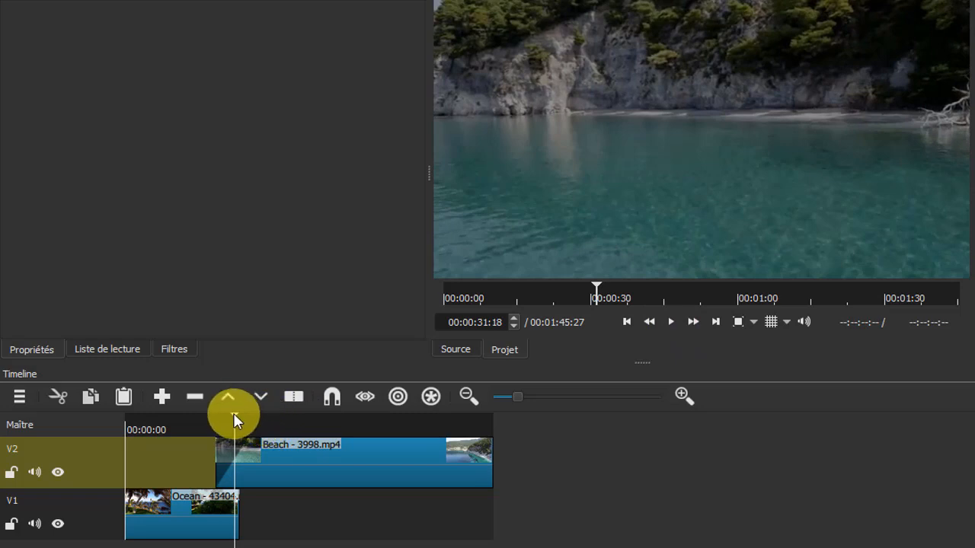
{"action": "left_click_drag", "start_coordinate": [233, 412], "coordinate": [217, 420]}
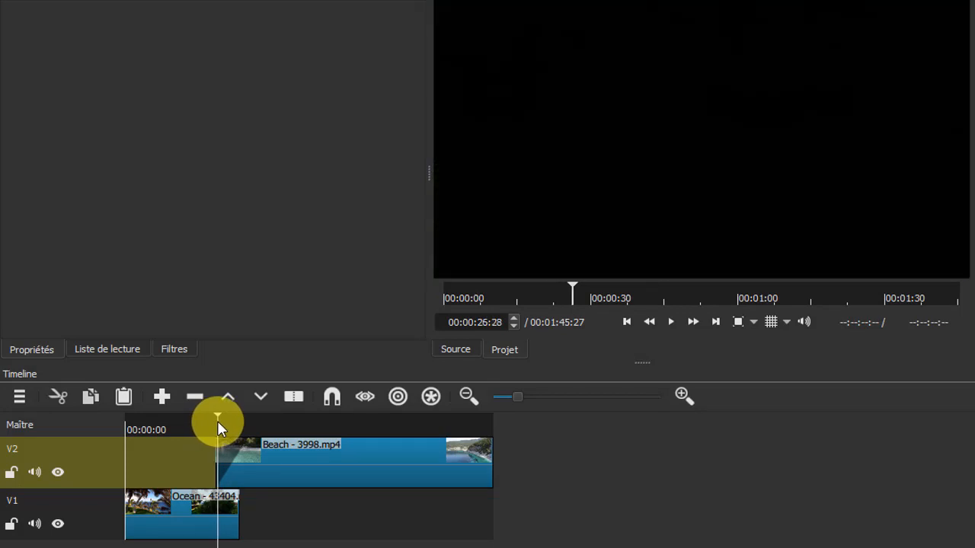
{"action": "left_click_drag", "start_coordinate": [217, 420], "coordinate": [238, 423]}
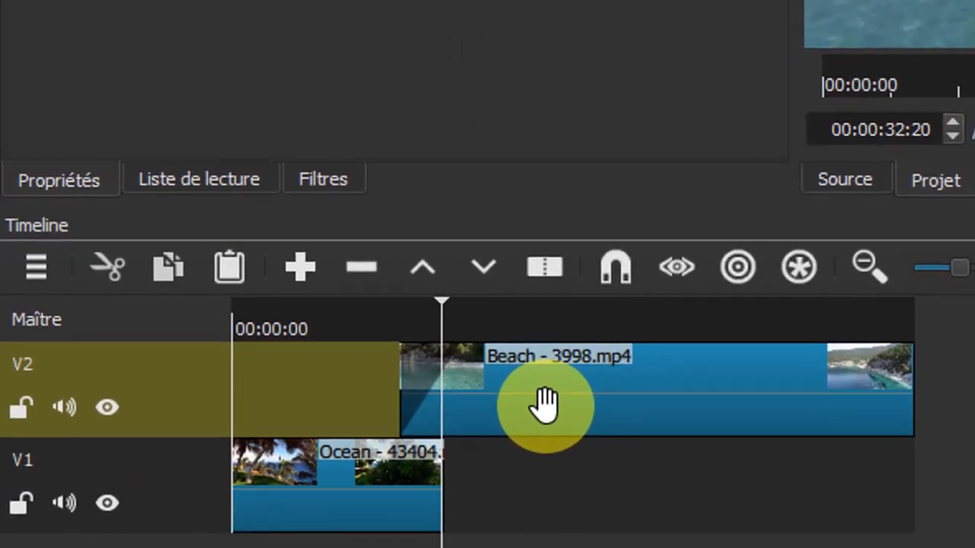
Step: Show the Beach clip's filters and set its video fade-in to adjust opacity instead of fading to black
{"action": "left_click", "coordinate": [553, 401]}
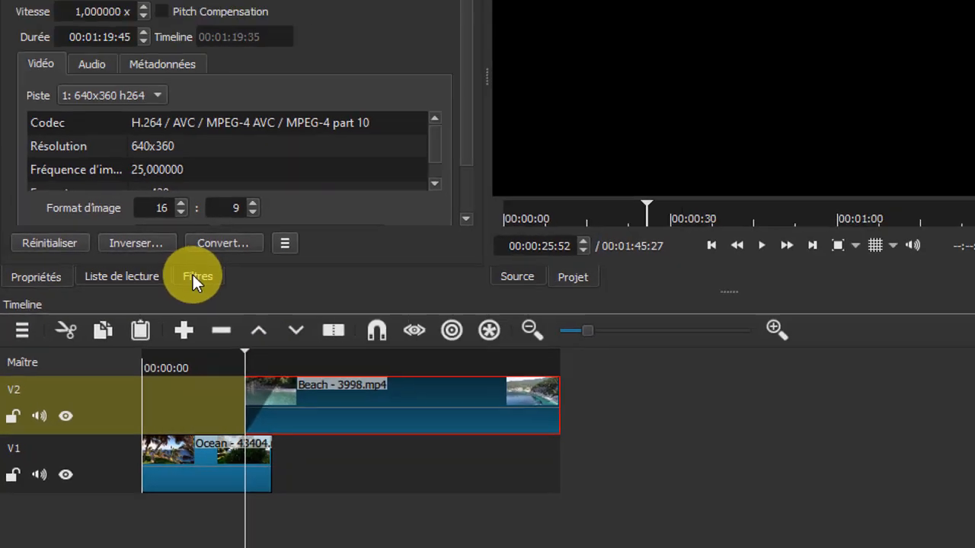
{"action": "left_click", "coordinate": [332, 168]}
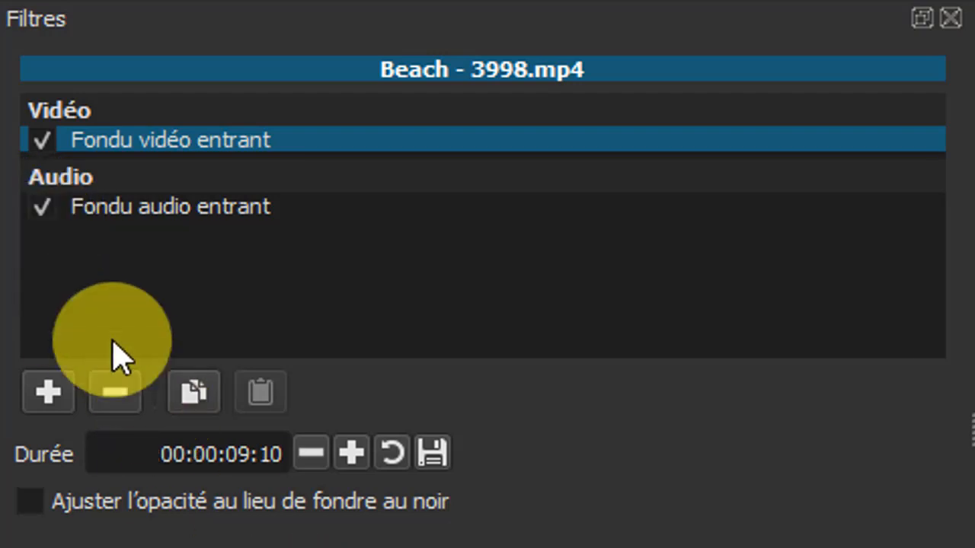
{"action": "left_click", "coordinate": [43, 213]}
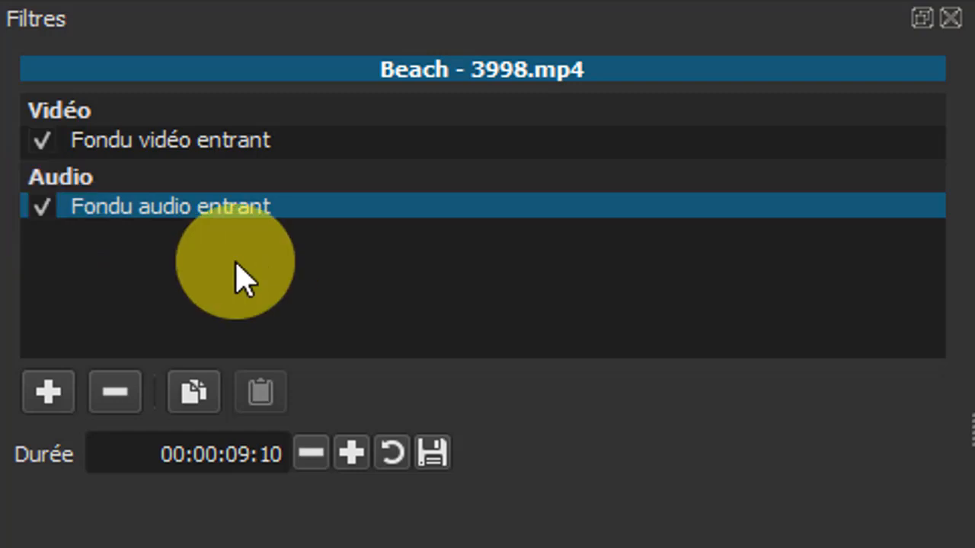
{"action": "left_click", "coordinate": [192, 151]}
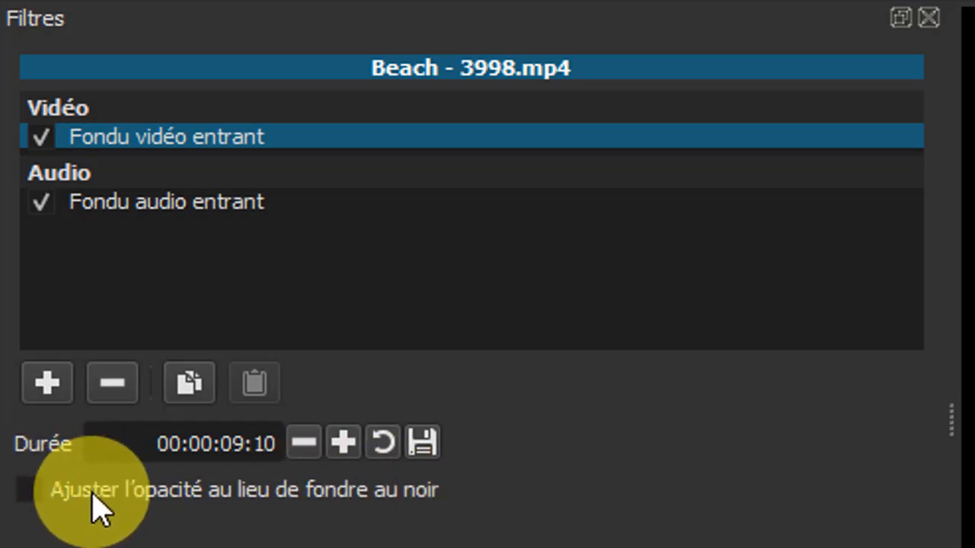
{"action": "left_click", "coordinate": [30, 489]}
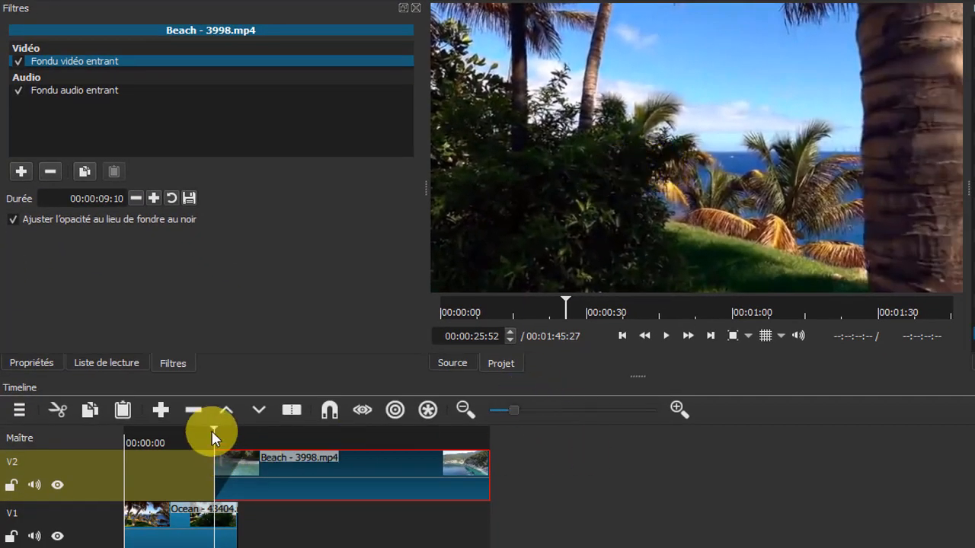
Step: Play the overlap of the two clips from about 00:00:22 to check the opacity fade
{"action": "left_click_drag", "start_coordinate": [214, 425], "coordinate": [202, 427]}
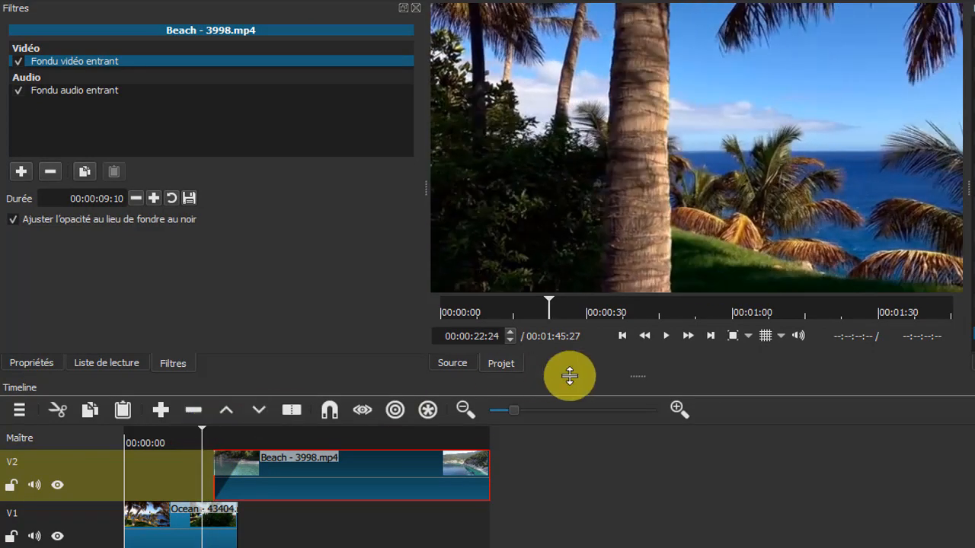
{"action": "left_click", "coordinate": [665, 335]}
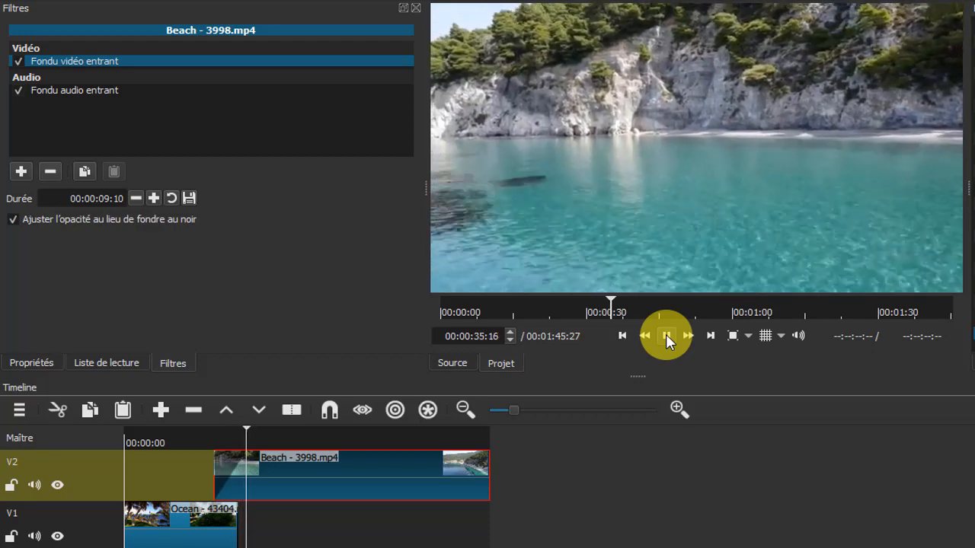
{"action": "left_click", "coordinate": [666, 336]}
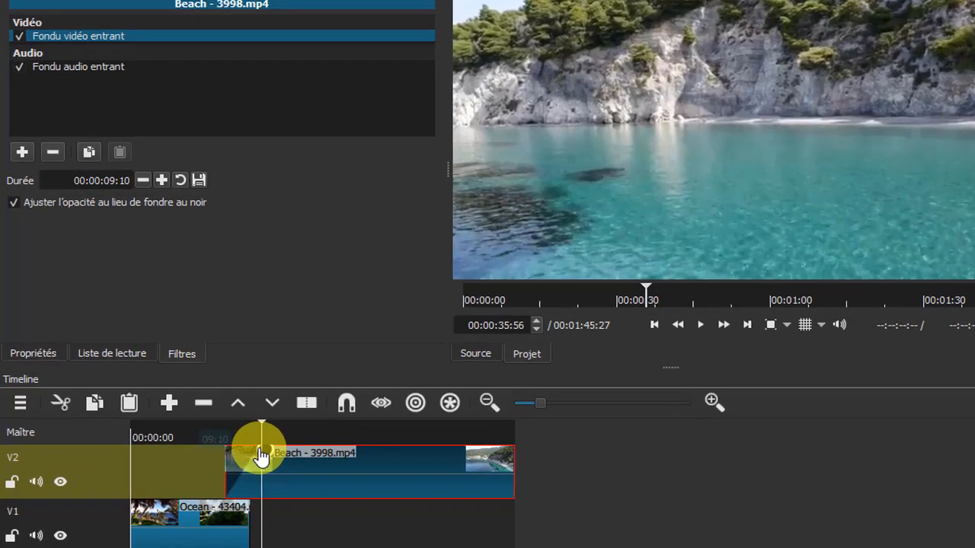
Step: Shorten the Beach clip's fade-in to about 4 seconds and play the overlap from about 00:00:23 to check it
{"action": "left_click_drag", "start_coordinate": [249, 461], "coordinate": [233, 460]}
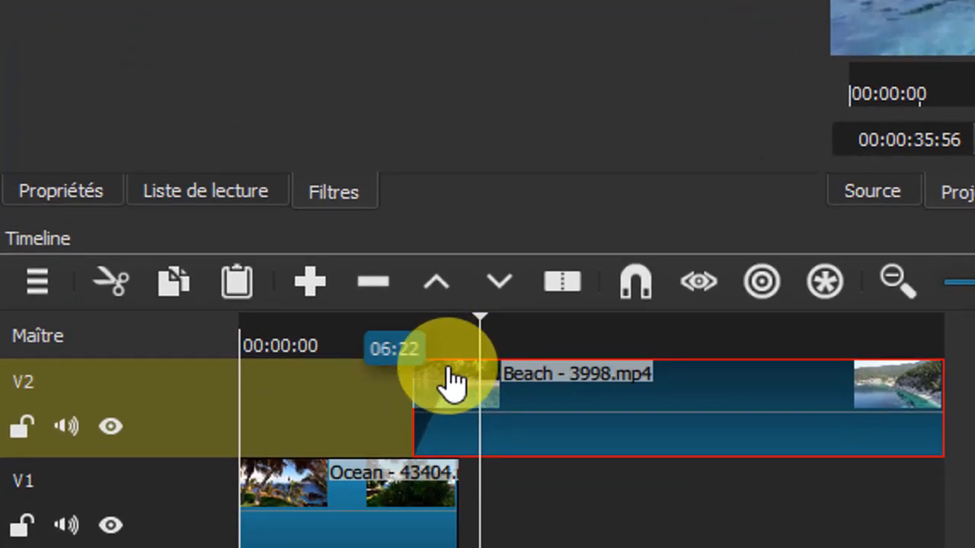
{"action": "left_click_drag", "start_coordinate": [449, 376], "coordinate": [428, 367]}
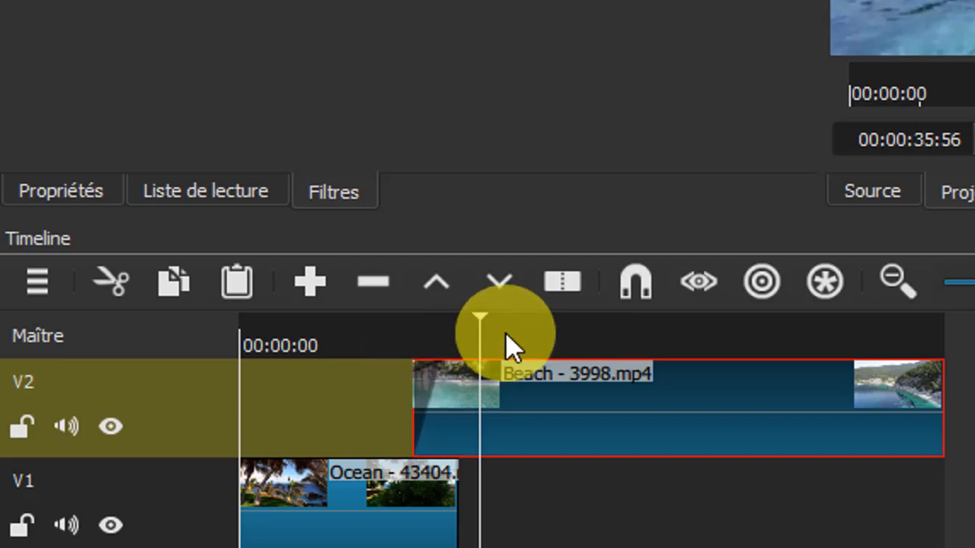
{"action": "left_click_drag", "start_coordinate": [440, 314], "coordinate": [397, 322]}
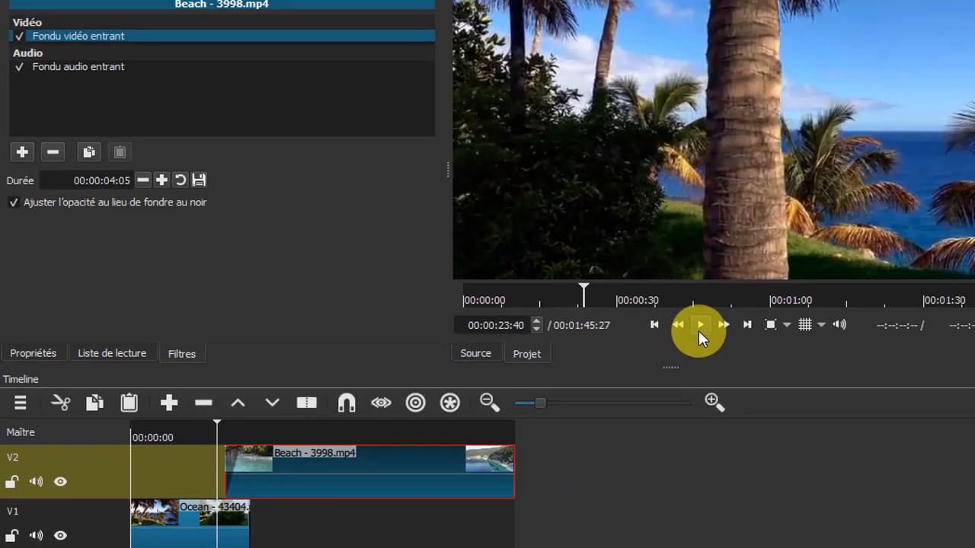
{"action": "left_click", "coordinate": [666, 335]}
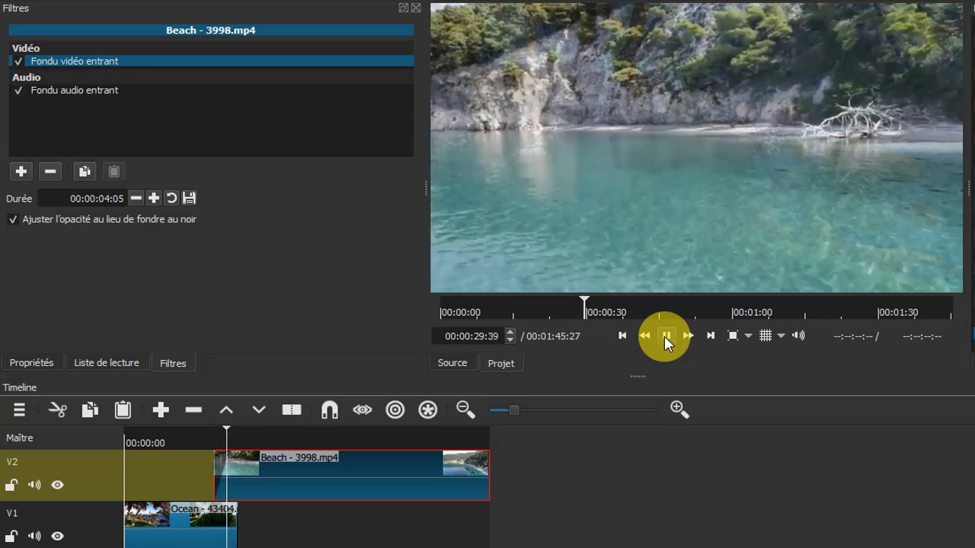
{"action": "left_click", "coordinate": [665, 336]}
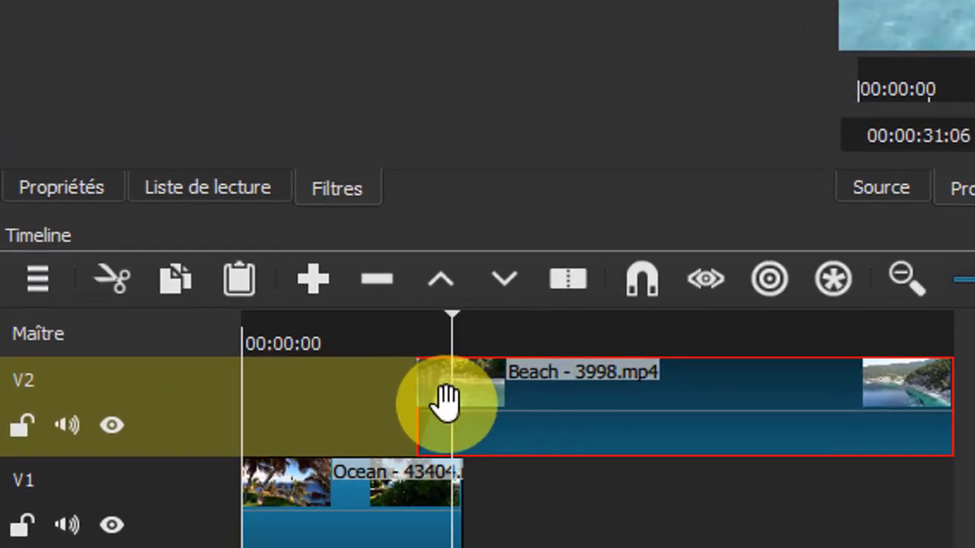
Step: Shorten the Beach clip's fade-in to about 1.5 seconds and play the overlap from about 00:00:24
{"action": "mouse_move", "coordinate": [447, 379]}
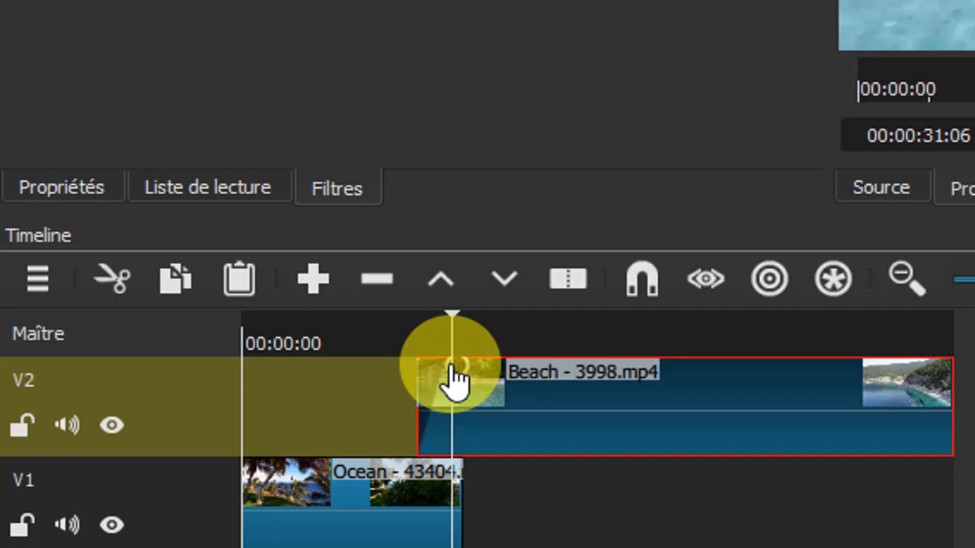
{"action": "left_click_drag", "start_coordinate": [452, 377], "coordinate": [418, 365]}
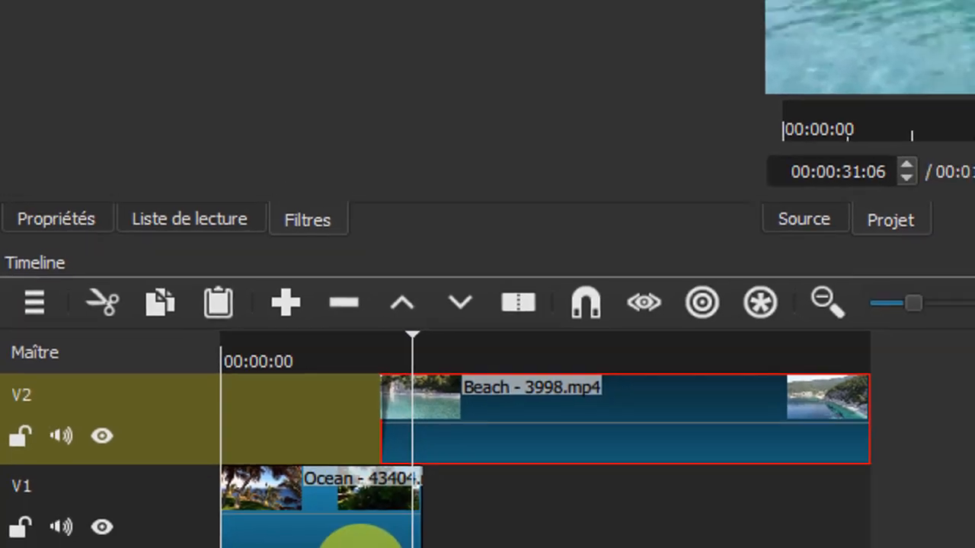
{"action": "left_click", "coordinate": [360, 547]}
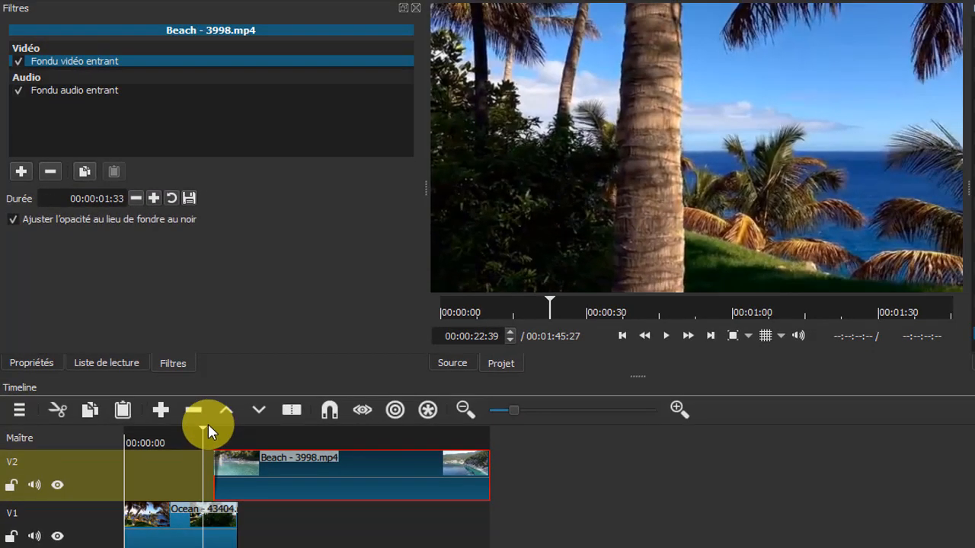
{"action": "left_click_drag", "start_coordinate": [204, 427], "coordinate": [209, 428]}
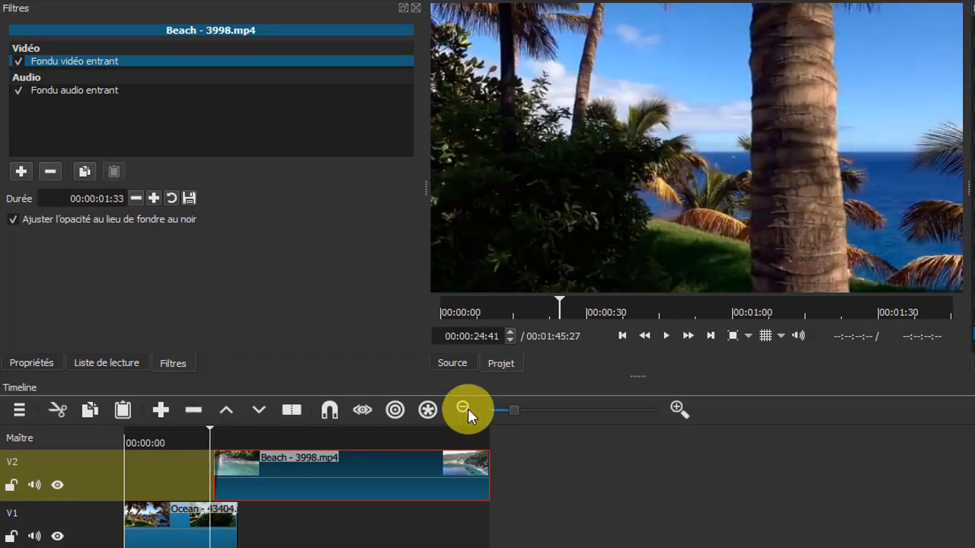
{"action": "left_click", "coordinate": [666, 334]}
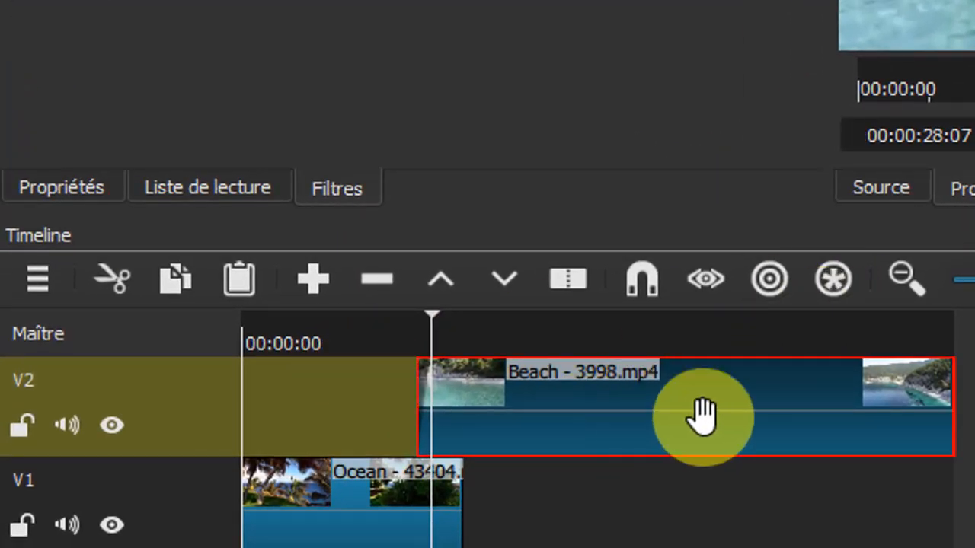
Step: Swap the two clips' tracks, placing Beach at the start of V1 and Ocean on V2 slightly overlapping Beach's end
{"action": "left_click_drag", "start_coordinate": [702, 415], "coordinate": [867, 529]}
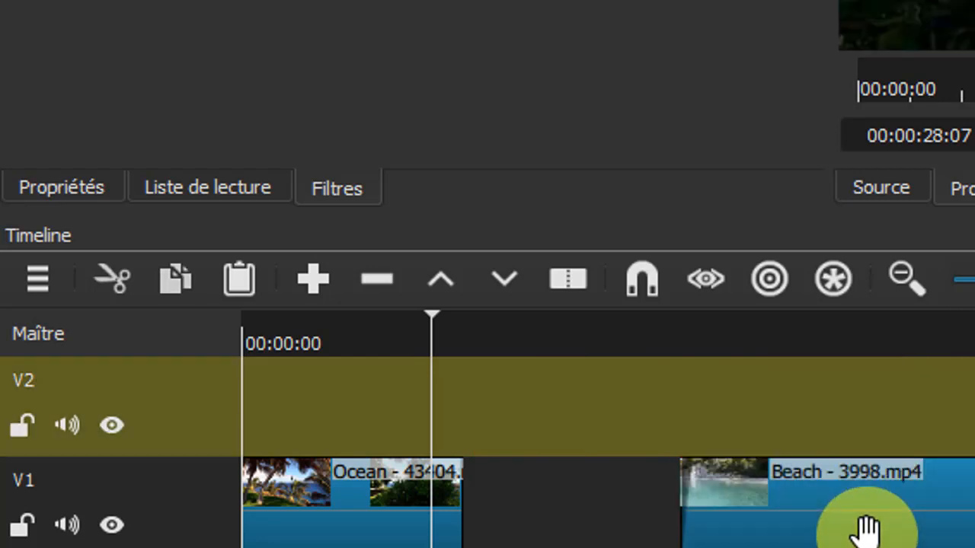
{"action": "left_click_drag", "start_coordinate": [887, 495], "coordinate": [866, 518]}
{"action": "left_click_drag", "start_coordinate": [365, 516], "coordinate": [393, 401]}
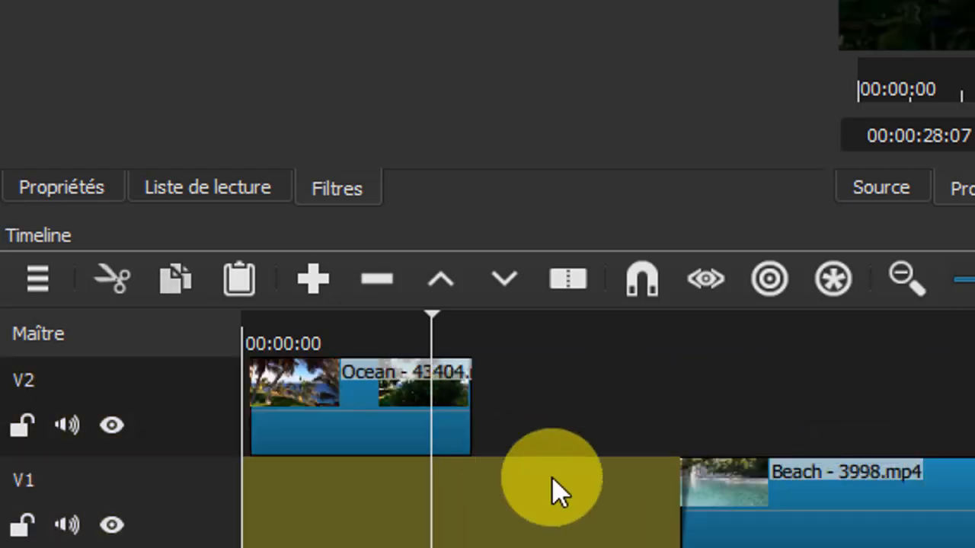
{"action": "left_click_drag", "start_coordinate": [805, 511], "coordinate": [301, 530]}
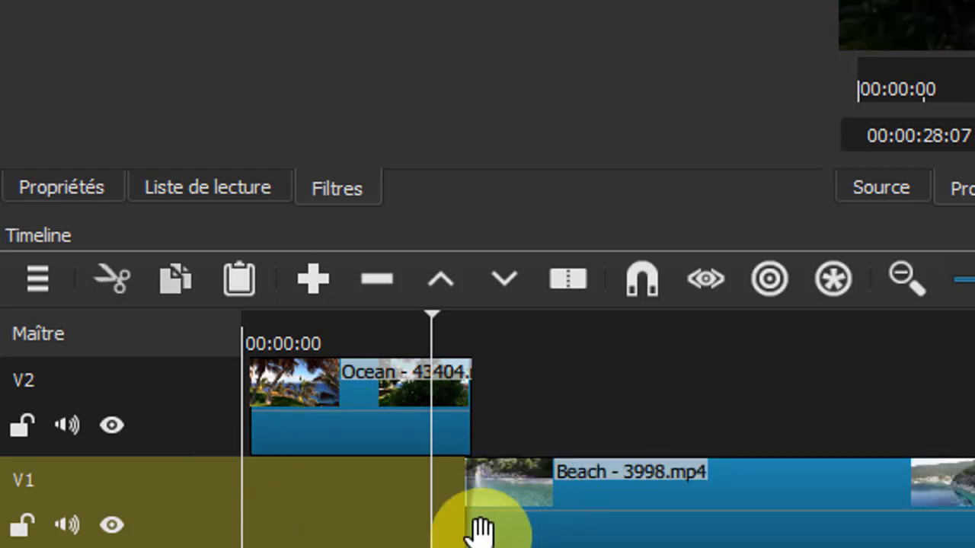
{"action": "left_click_drag", "start_coordinate": [373, 542], "coordinate": [236, 533]}
{"action": "left_click_drag", "start_coordinate": [542, 520], "coordinate": [491, 525]}
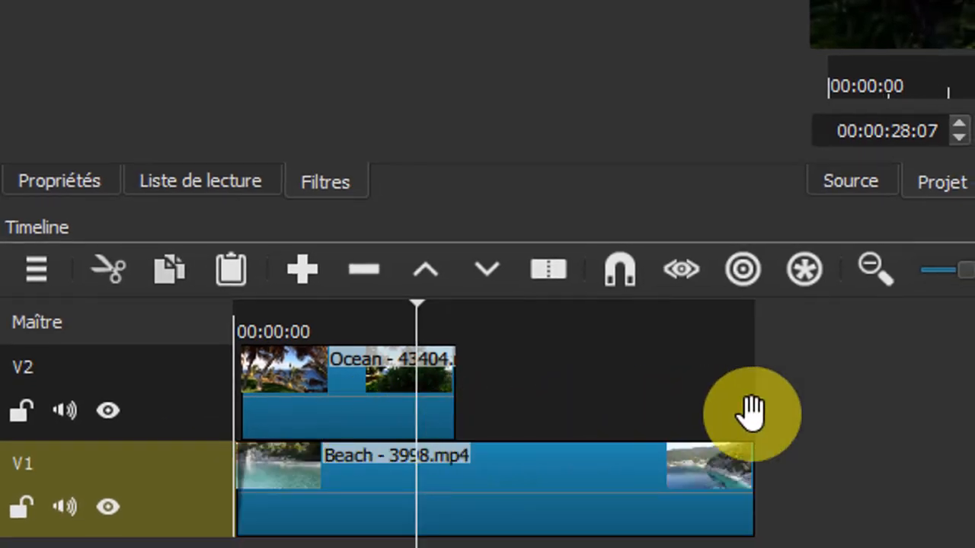
{"action": "left_click_drag", "start_coordinate": [750, 414], "coordinate": [969, 412]}
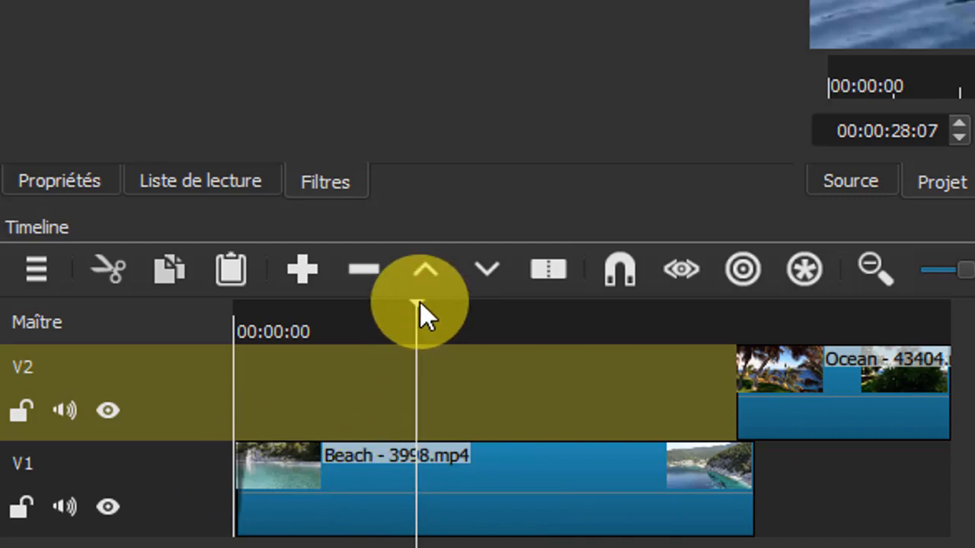
Step: Play the timeline from the start to check Beach's opening fade, and remove the fade-in from the Beach clip
{"action": "left_click_drag", "start_coordinate": [421, 304], "coordinate": [229, 322]}
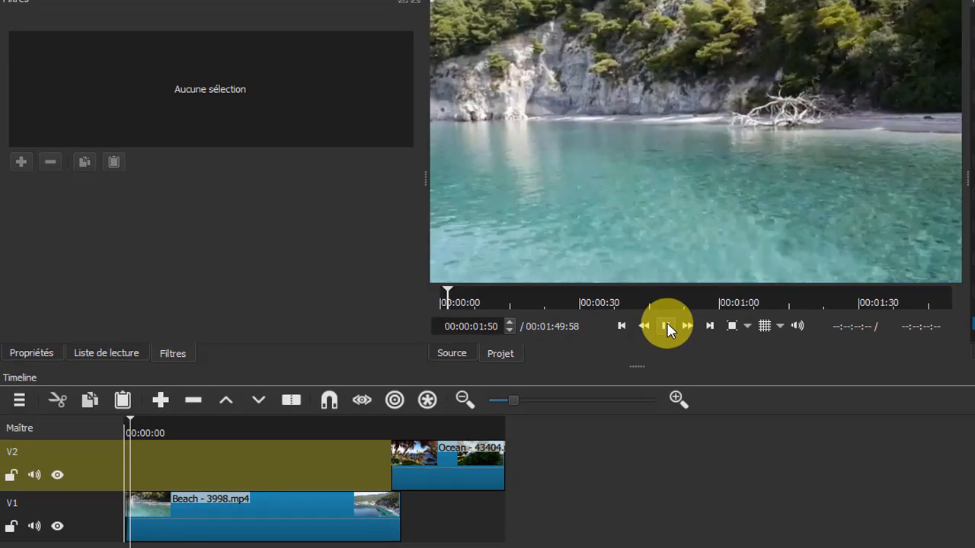
{"action": "left_click", "coordinate": [666, 326]}
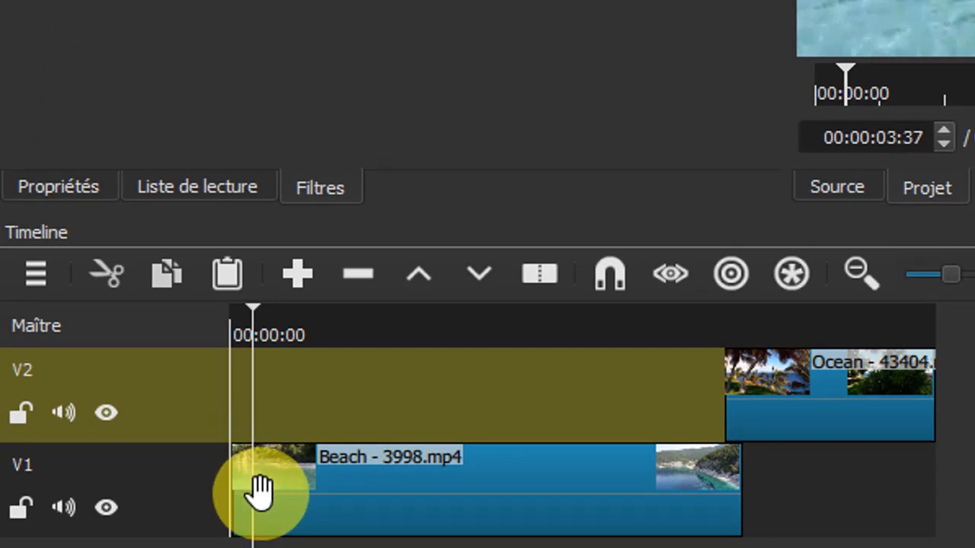
{"action": "mouse_move", "coordinate": [243, 452]}
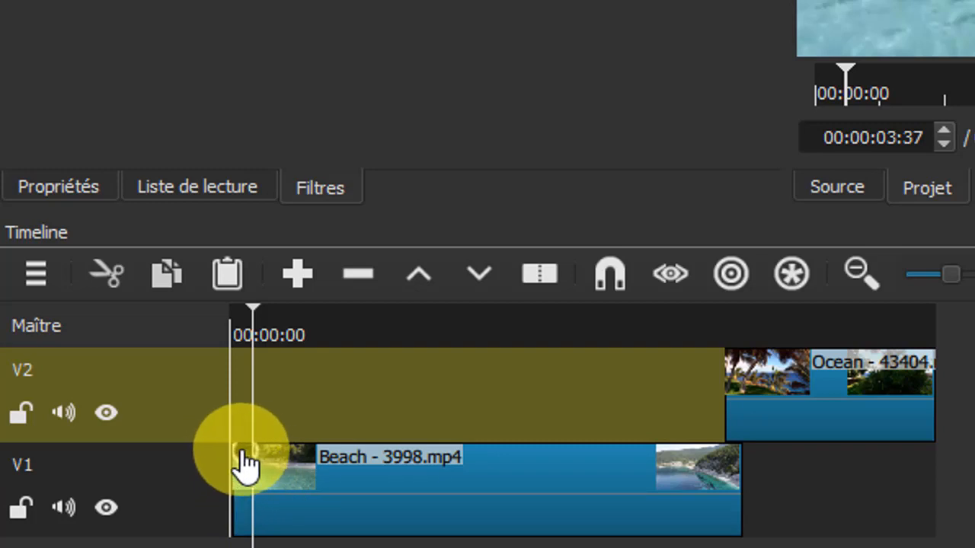
{"action": "mouse_move", "coordinate": [243, 451]}
{"action": "left_mouse_down"}
{"action": "mouse_move", "coordinate": [318, 483]}
{"action": "mouse_move", "coordinate": [244, 482]}
{"action": "mouse_move", "coordinate": [233, 468]}
{"action": "left_mouse_up"}
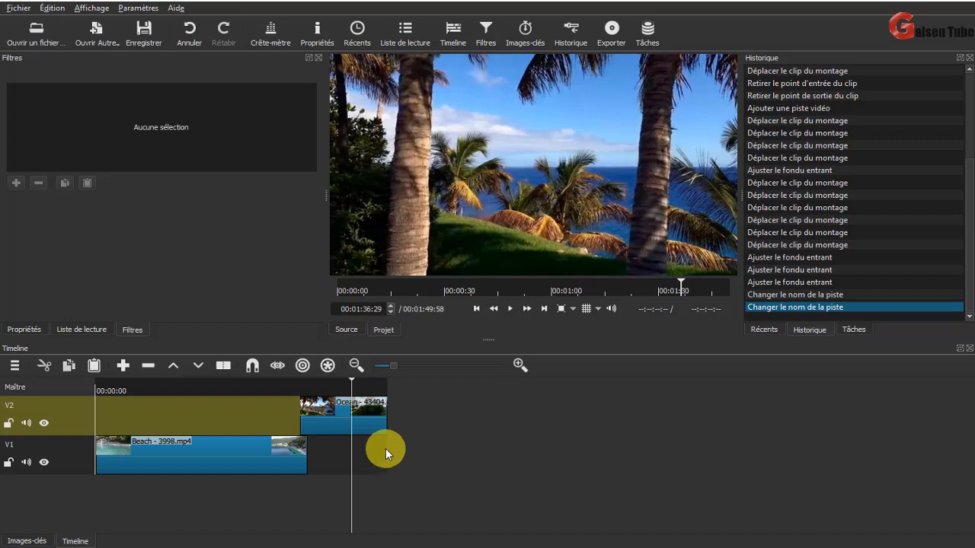
Step: Move the Ocean clip down to V1 directly after the Beach clip, and turn on scrubbing while dragging
{"action": "left_click", "coordinate": [367, 431]}
{"action": "left_click_drag", "start_coordinate": [367, 442], "coordinate": [346, 464]}
{"action": "left_click", "coordinate": [287, 369]}
Step: Play and scrub across the junction of the Beach and Ocean clips from about 00:01:15 to check the cut
{"action": "left_click", "coordinate": [294, 397]}
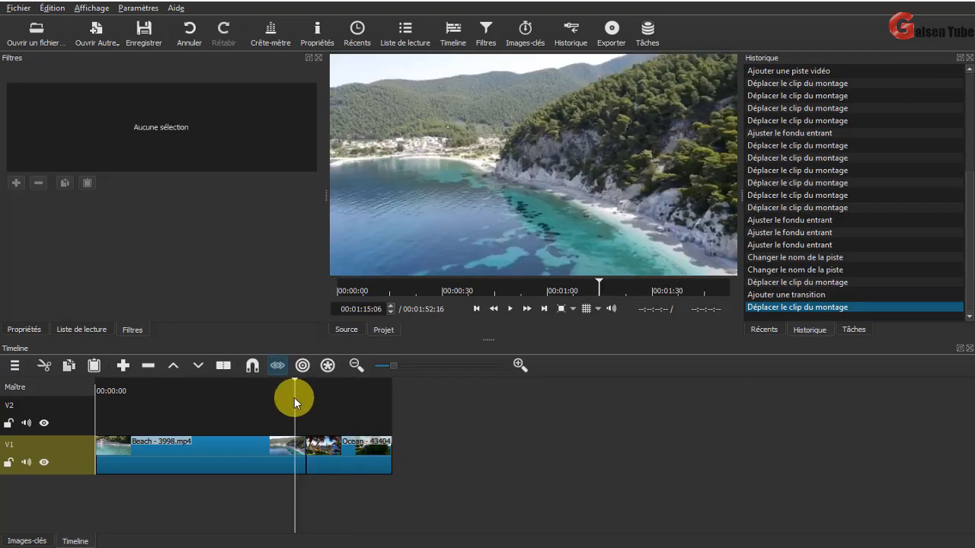
{"action": "left_click", "coordinate": [509, 309]}
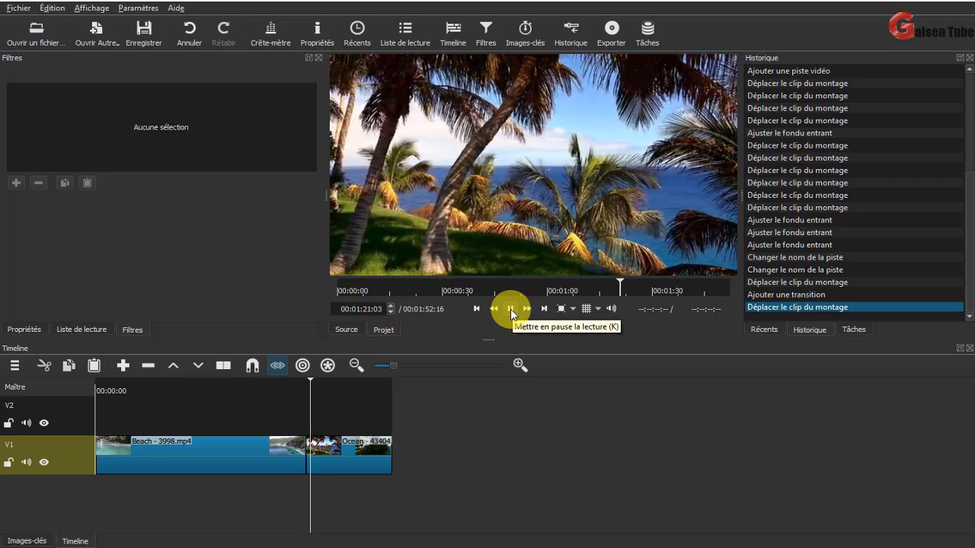
{"action": "left_click", "coordinate": [510, 310]}
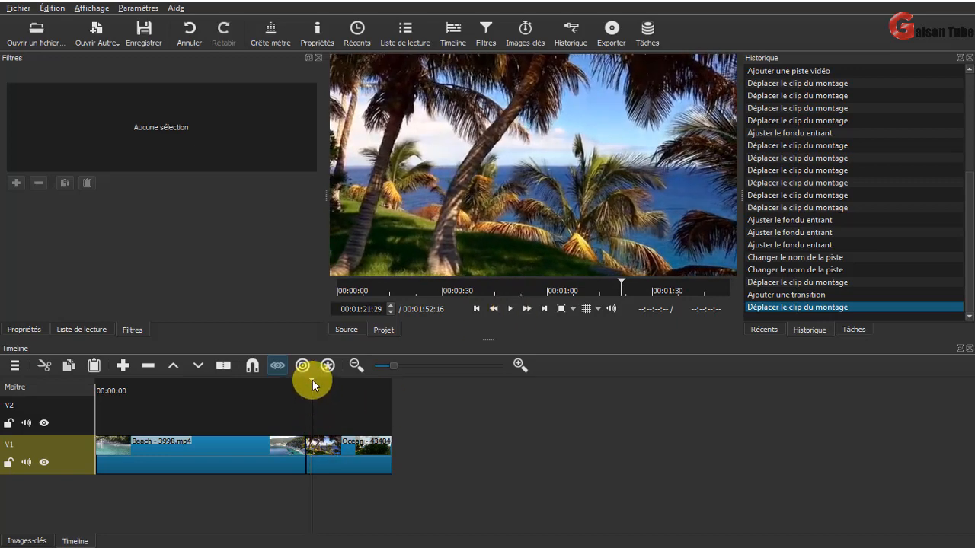
{"action": "left_click_drag", "start_coordinate": [312, 380], "coordinate": [302, 381]}
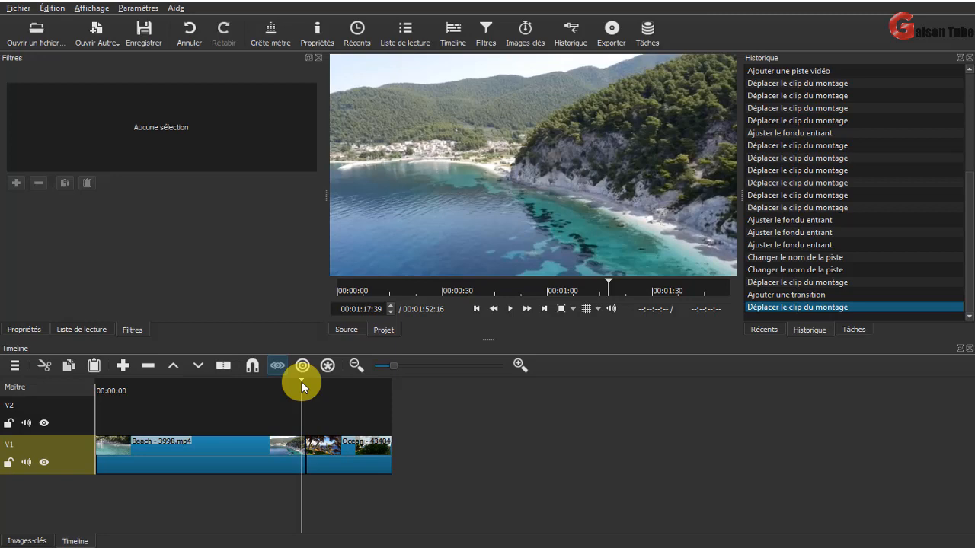
{"action": "left_click_drag", "start_coordinate": [302, 382], "coordinate": [314, 385]}
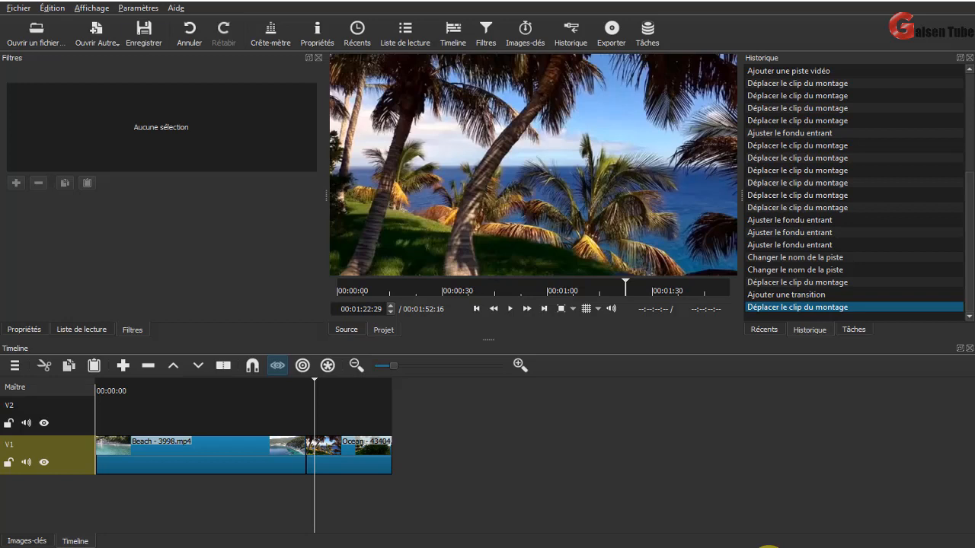
Step: Switch to YouTube in the browser and search for "fond vert s aboner"
{"action": "left_click", "coordinate": [768, 547]}
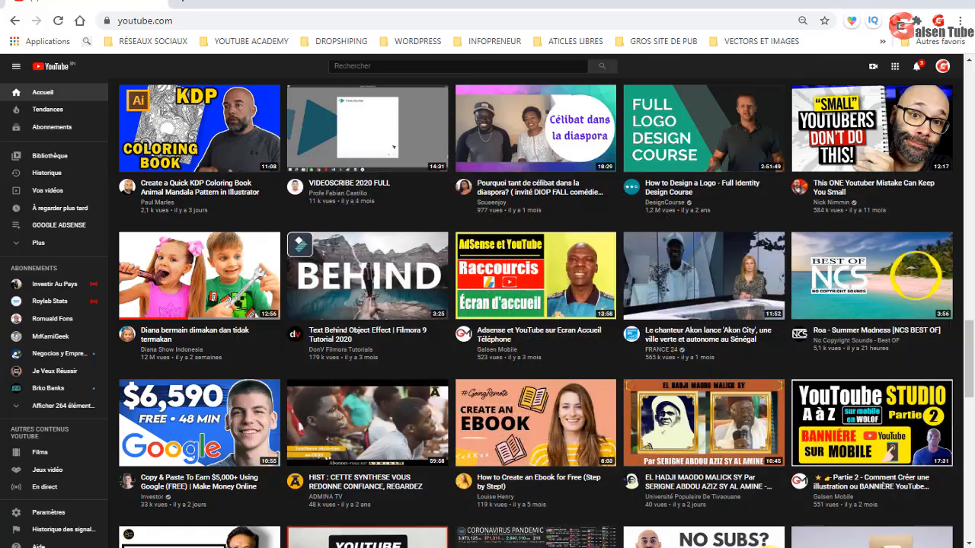
{"action": "left_click", "coordinate": [424, 66]}
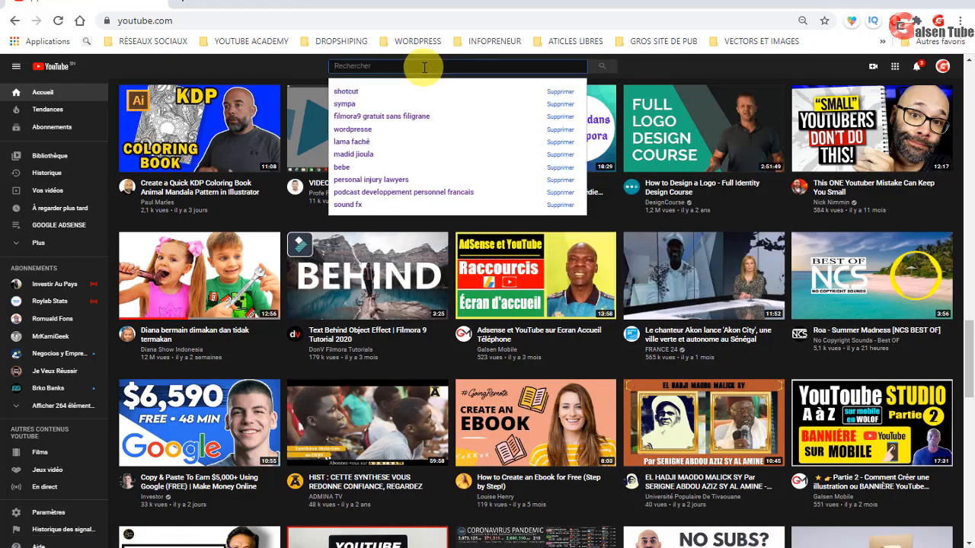
{"action": "type", "text": "fon"}
{"action": "type", "text": "d v"}
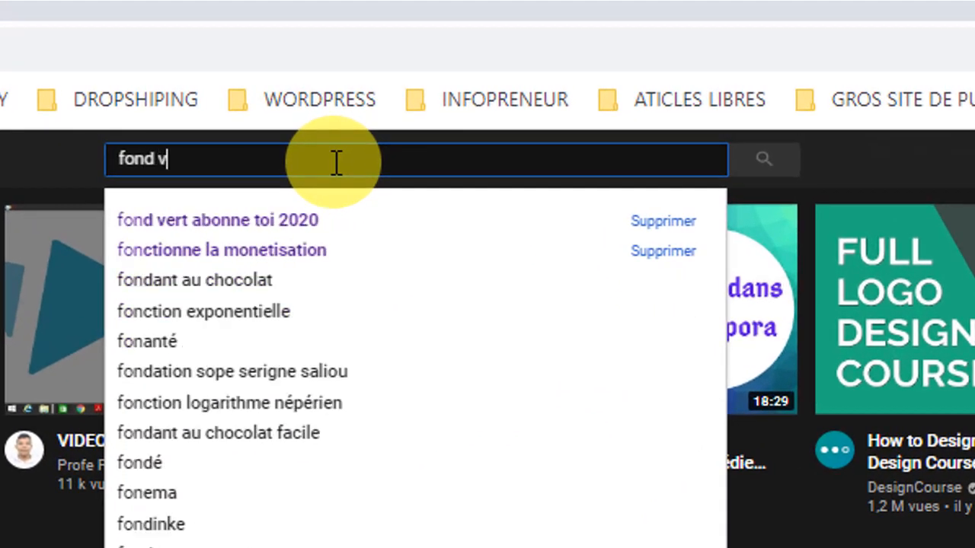
{"action": "type", "text": "ert s "}
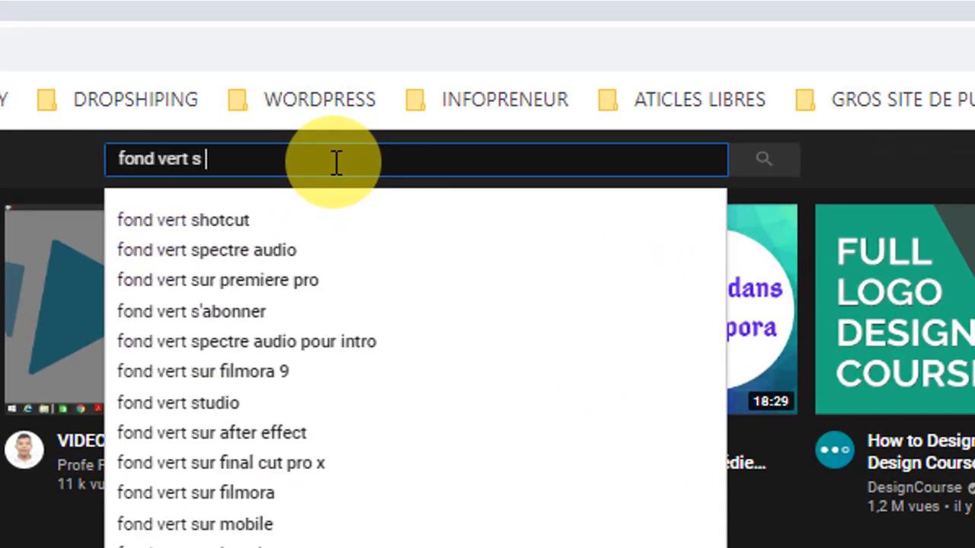
{"action": "type", "text": "abone"}
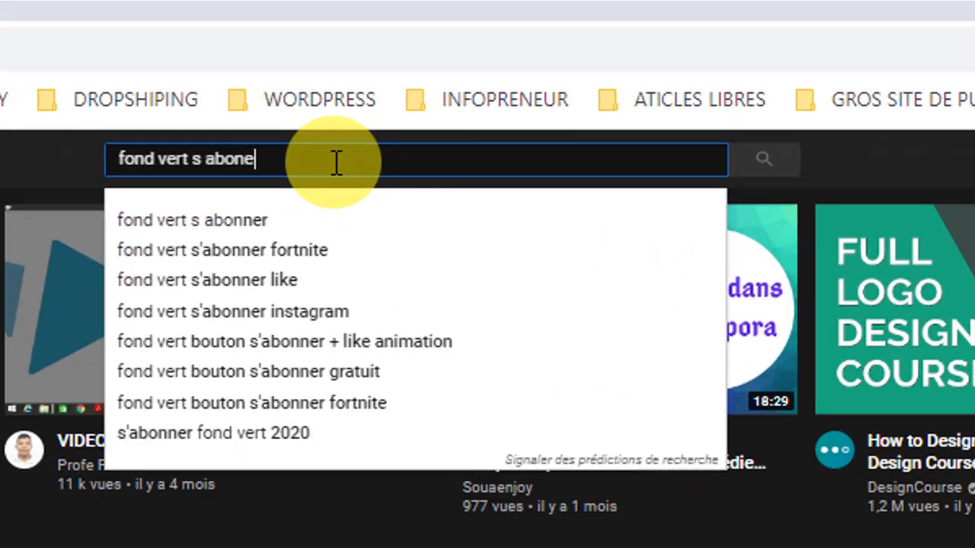
{"action": "type", "text": "r"}
{"action": "key", "text": "Return"}
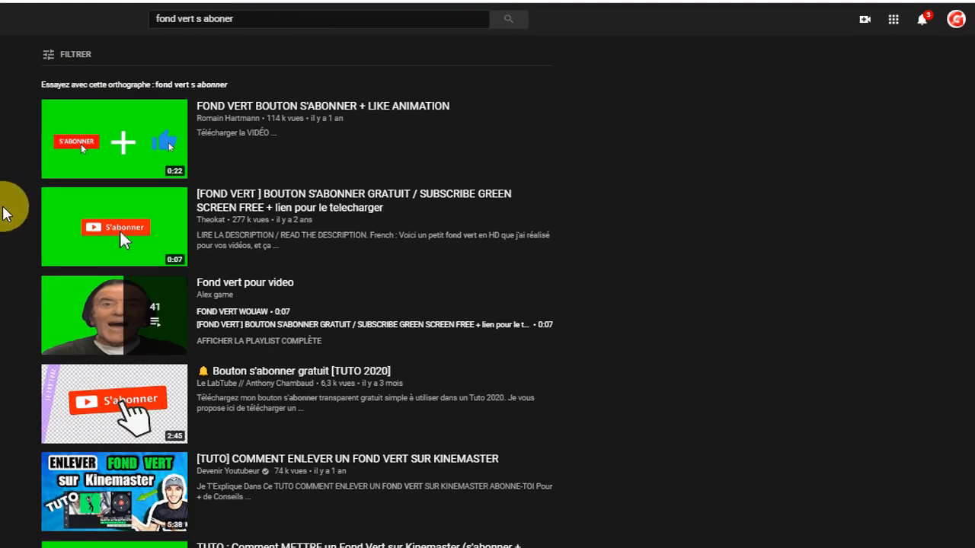
Step: Look through the search results for green-screen subscribe button videos, returning to the first results
{"action": "scroll", "coordinate": [4, 221], "scroll_direction": "down", "scroll_amount": 5}
{"action": "scroll", "coordinate": [2, 242], "scroll_direction": "down", "scroll_amount": 9}
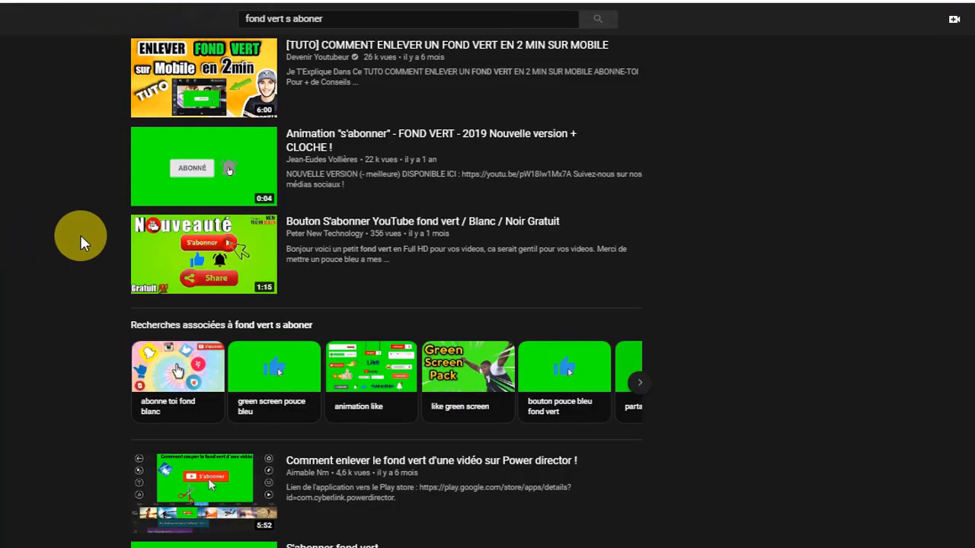
{"action": "scroll", "coordinate": [80, 235], "scroll_direction": "down", "scroll_amount": 7}
{"action": "scroll", "coordinate": [80, 234], "scroll_direction": "down", "scroll_amount": 10}
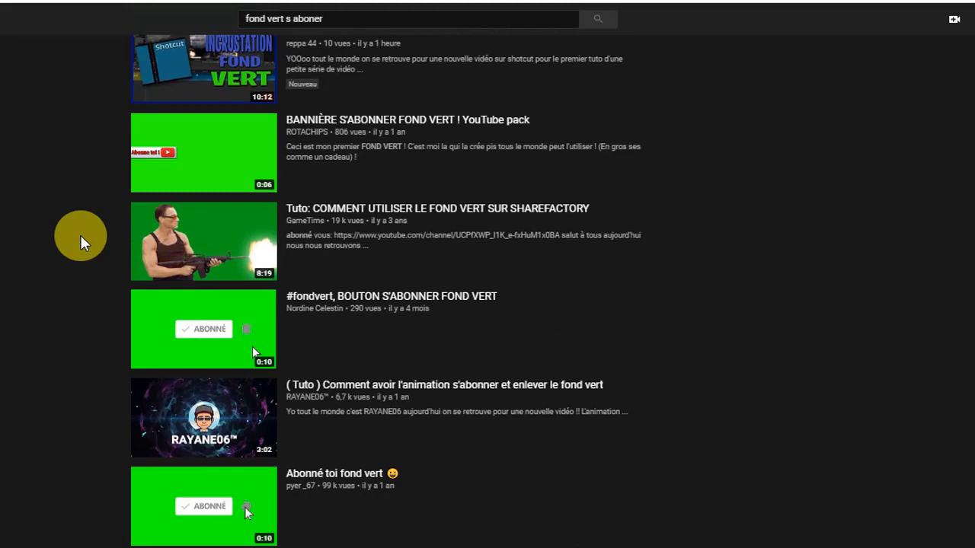
{"action": "scroll", "coordinate": [80, 234], "scroll_direction": "down", "scroll_amount": 3}
{"action": "scroll", "coordinate": [80, 234], "scroll_direction": "up", "scroll_amount": 20}
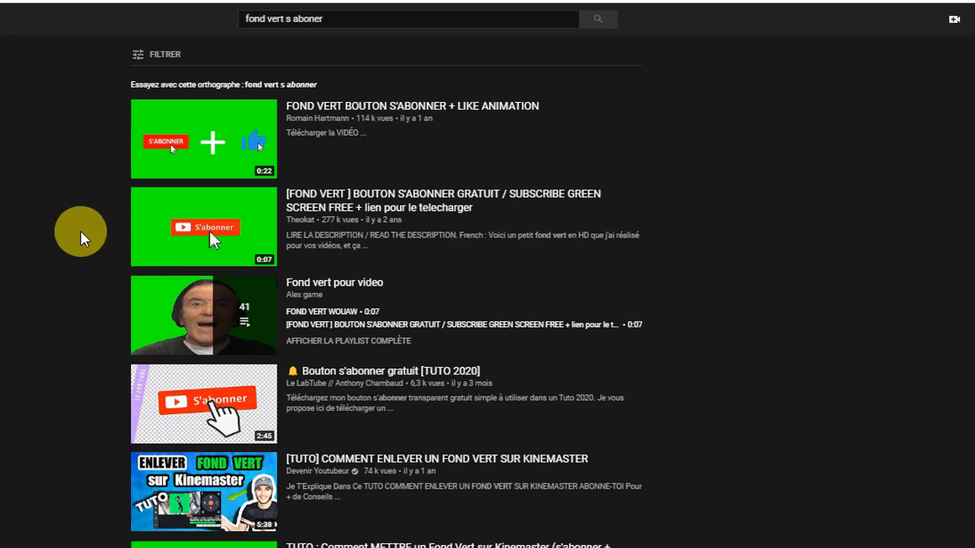
{"action": "scroll", "coordinate": [80, 236], "scroll_direction": "down", "scroll_amount": 3}
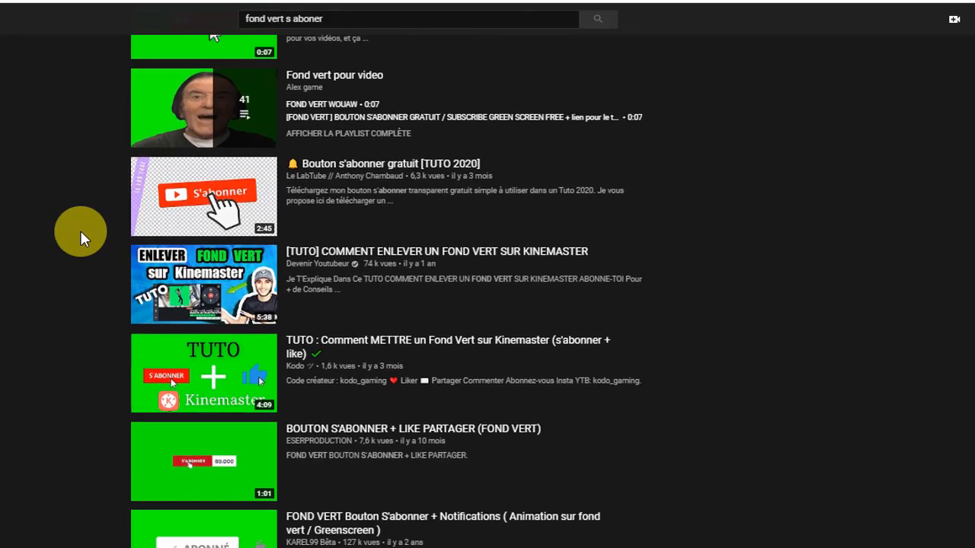
{"action": "scroll", "coordinate": [80, 232], "scroll_direction": "down", "scroll_amount": 6}
{"action": "scroll", "coordinate": [80, 232], "scroll_direction": "up", "scroll_amount": 9}
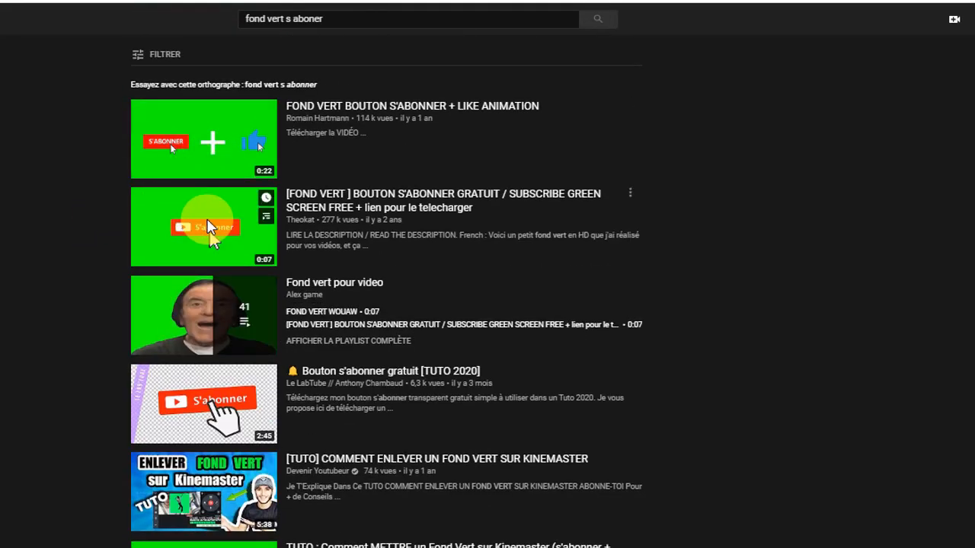
Step: Open the video "[FOND VERT ] BOUTON S'ABONNER GRATUIT / SUBSCRIBE GREEN SCREEN FREE" from the search results and copy its page address
{"action": "left_click", "coordinate": [208, 223]}
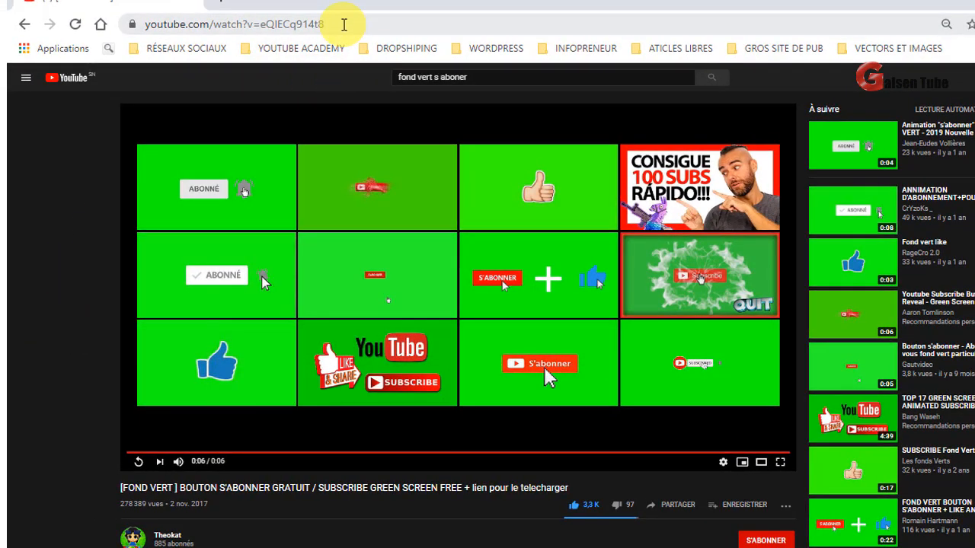
{"action": "left_click", "coordinate": [344, 24]}
{"action": "key", "text": "ctrl+c"}
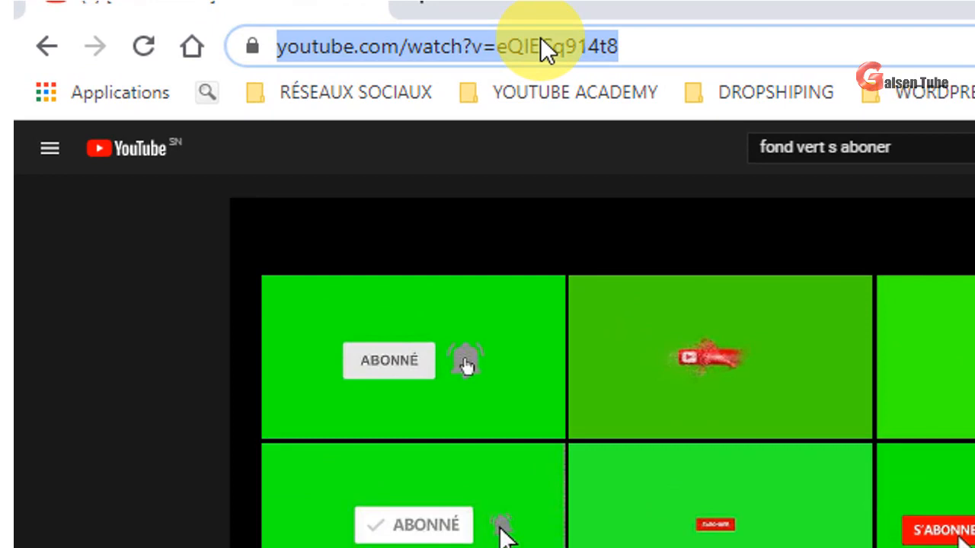
{"action": "right_click", "coordinate": [540, 37]}
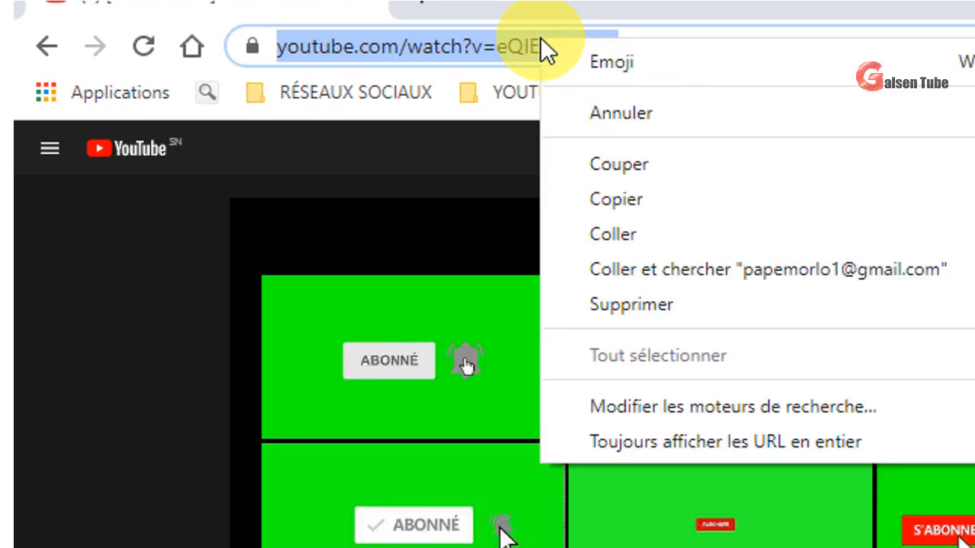
{"action": "left_click", "coordinate": [656, 204]}
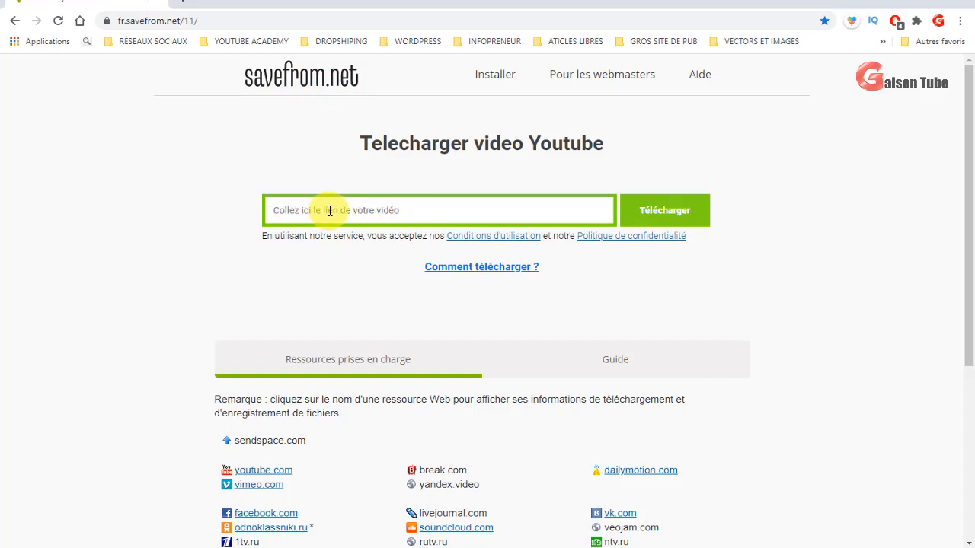
Step: Switch to savefrom.net and paste the copied YouTube link as the video to download
{"action": "left_click", "coordinate": [403, 208]}
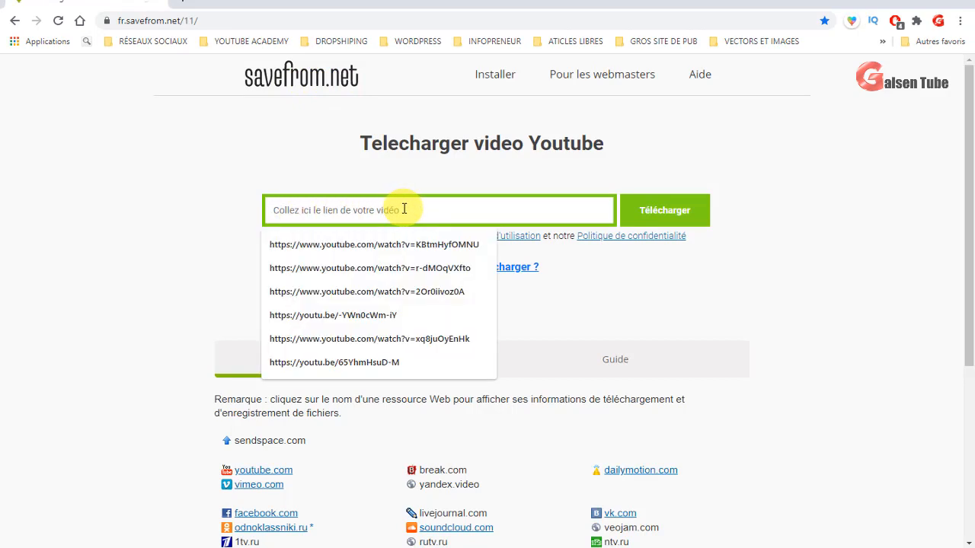
{"action": "right_click", "coordinate": [403, 209]}
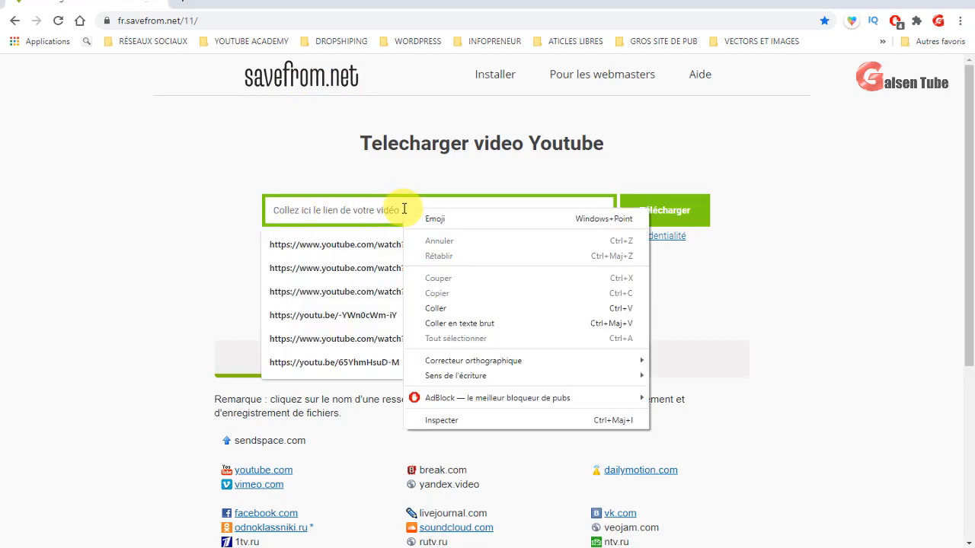
{"action": "left_click", "coordinate": [469, 309]}
{"action": "key", "text": "ctrl+v"}
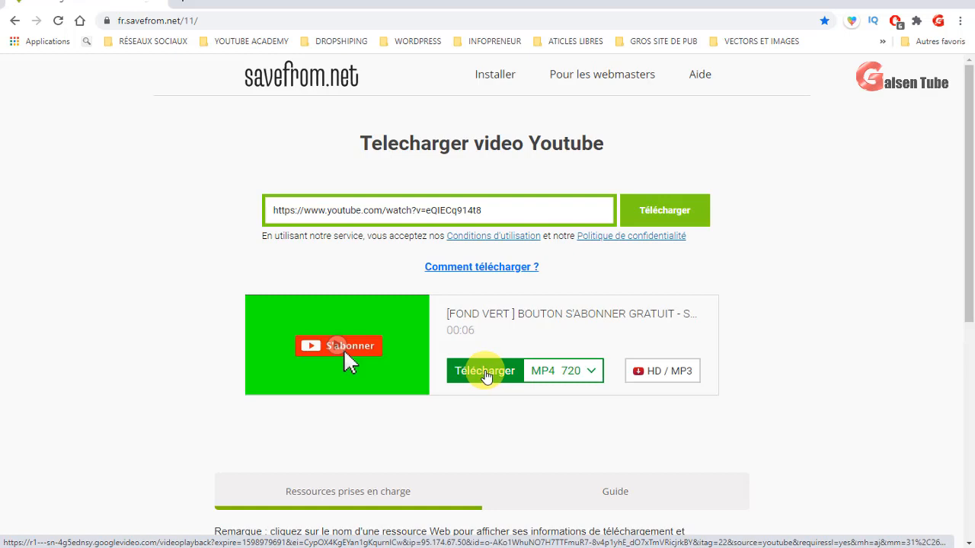
Step: Download the green-screen subscribe button video as MP4 720 and save it in the Shotcut folder under Vidéos
{"action": "left_click", "coordinate": [486, 373]}
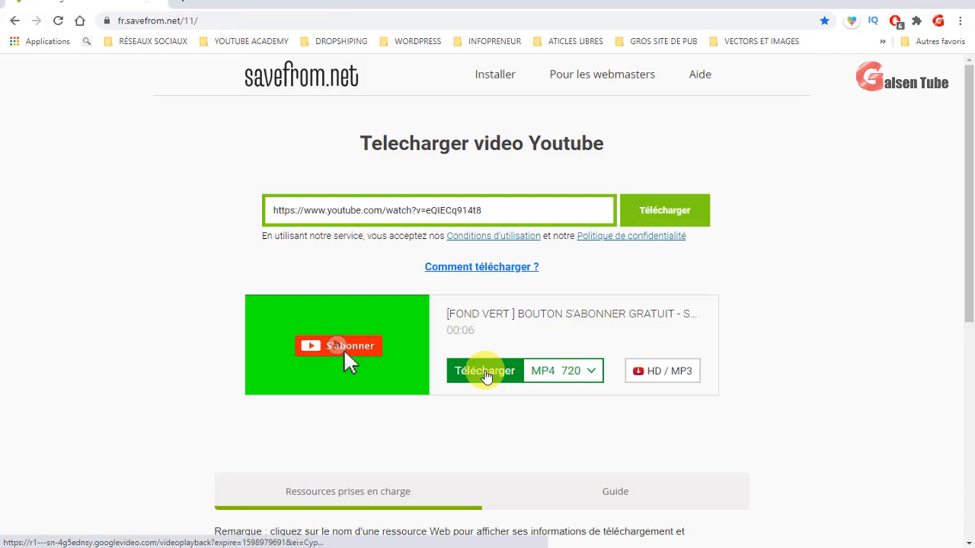
{"action": "left_click", "coordinate": [486, 373]}
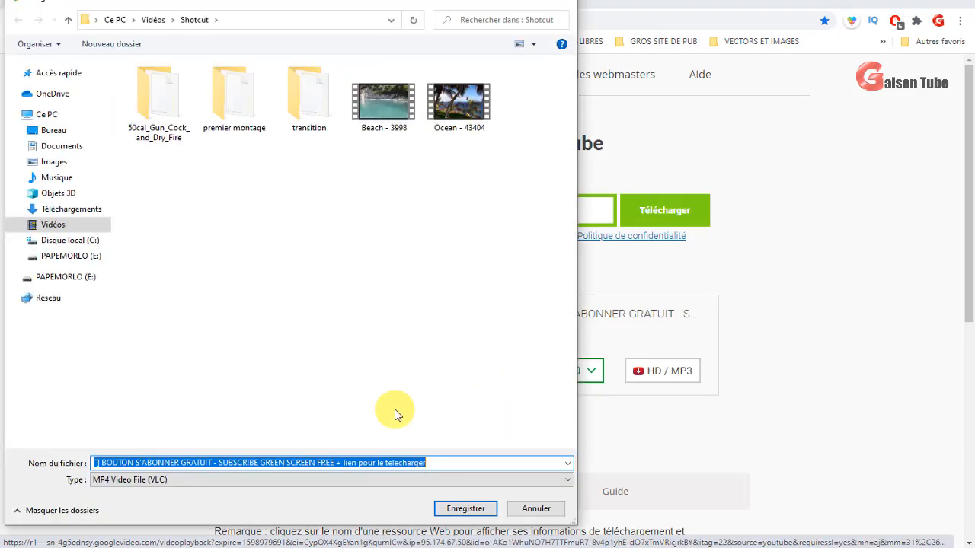
{"action": "left_click", "coordinate": [461, 509]}
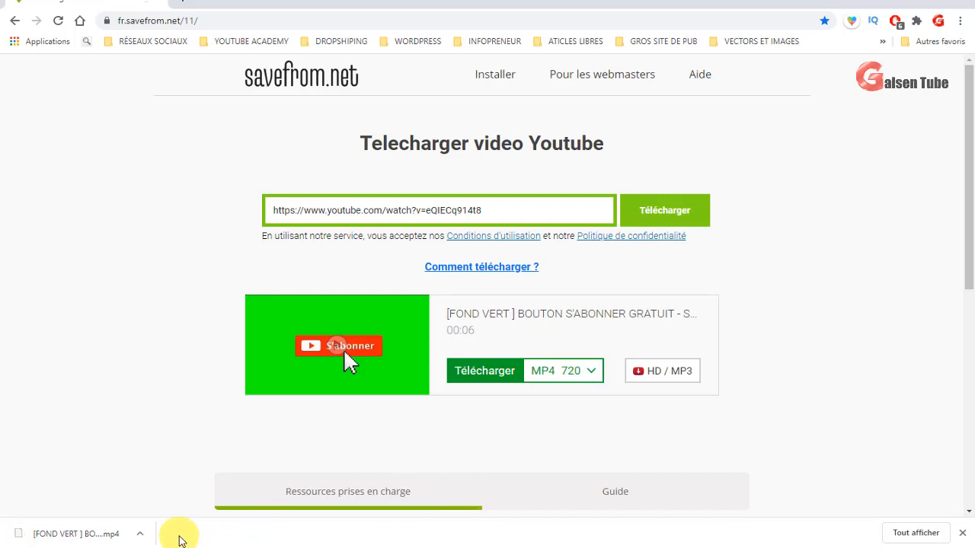
Step: Show the downloaded green-screen video in its folder and check the file's details
{"action": "left_click", "coordinate": [140, 534]}
{"action": "left_click", "coordinate": [209, 491]}
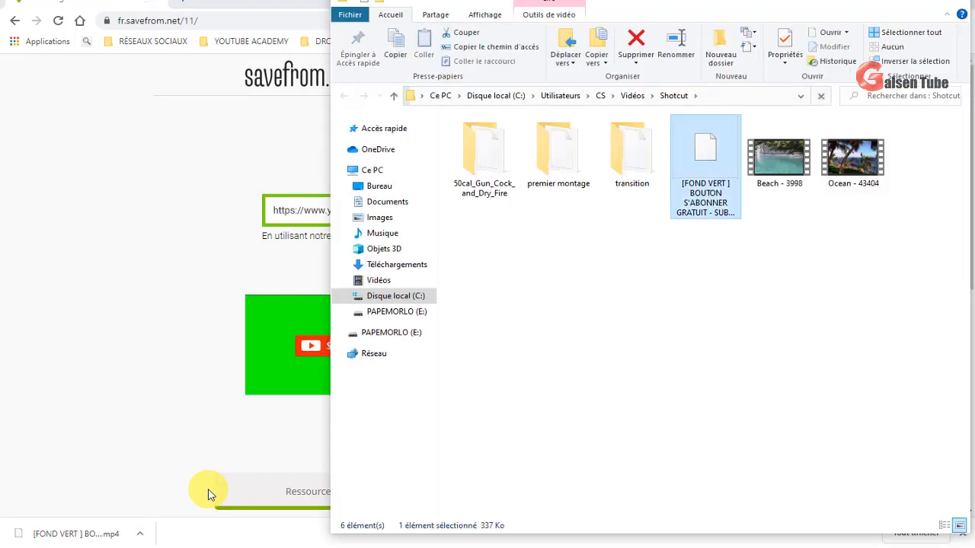
{"action": "left_click", "coordinate": [607, 381]}
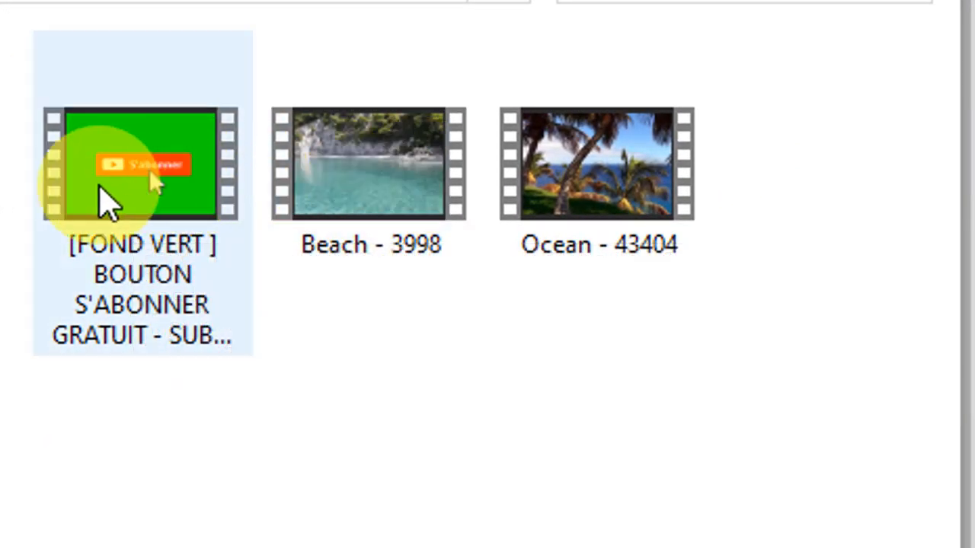
{"action": "mouse_move", "coordinate": [105, 196]}
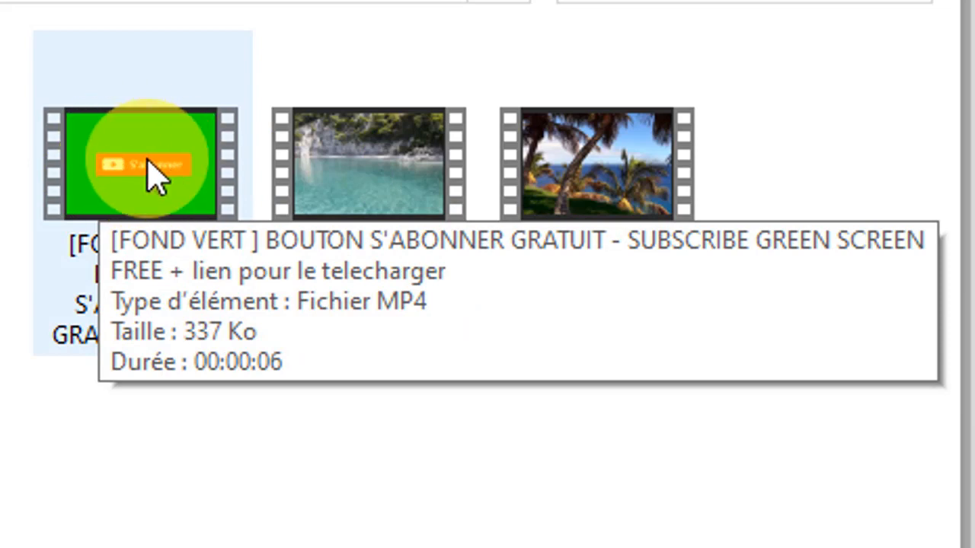